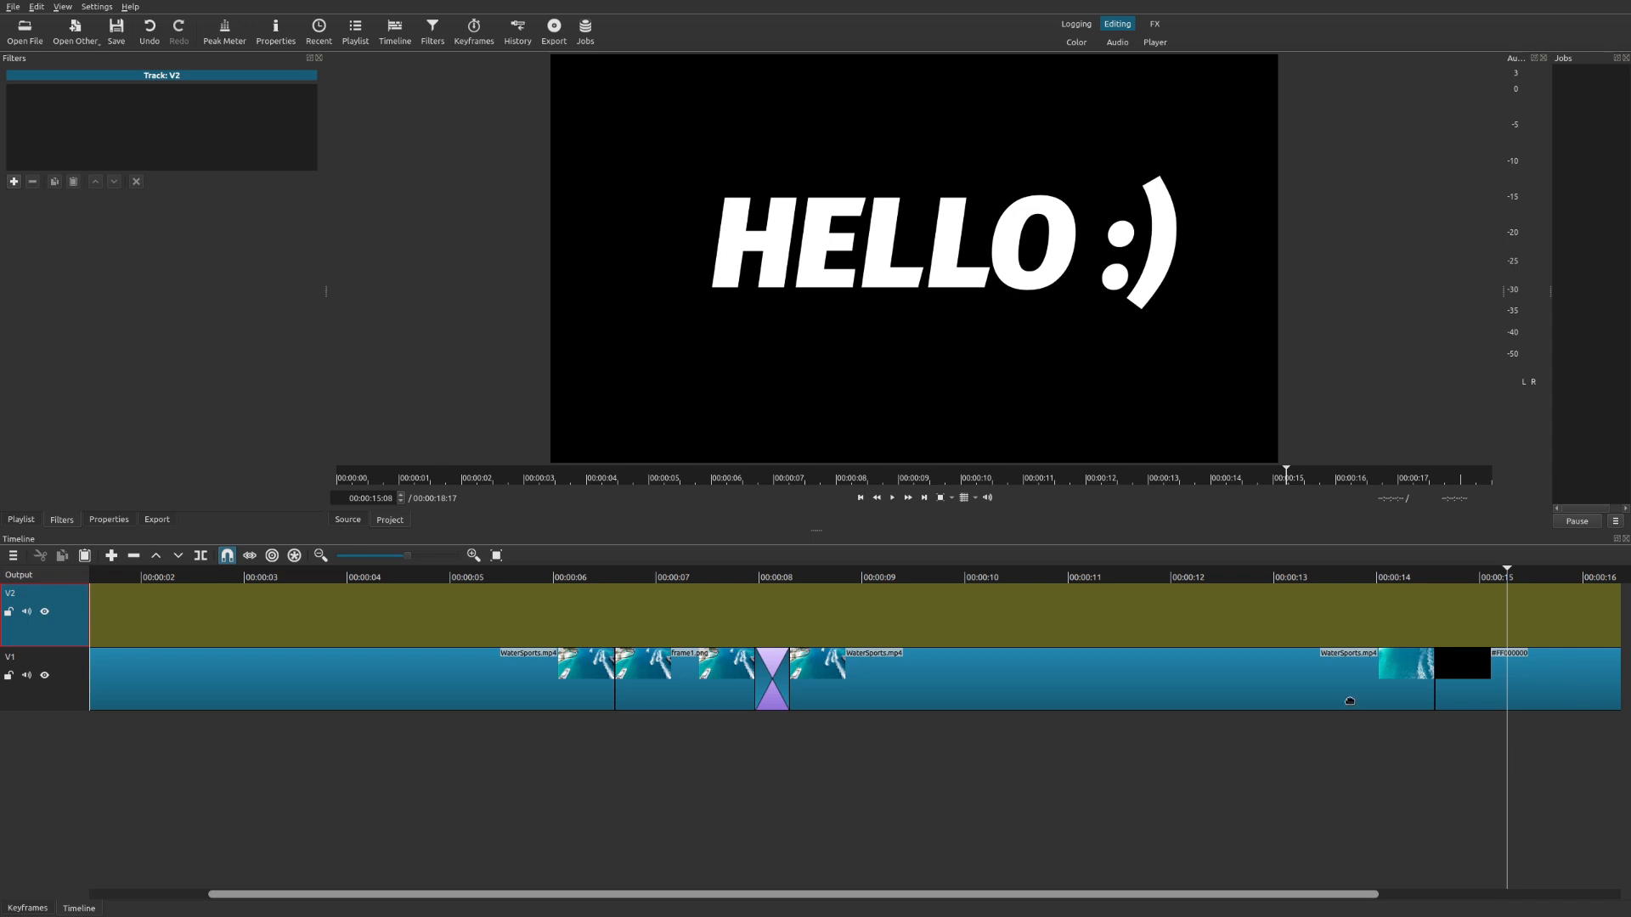
Delete the black clip at the end of track V1 and move the playhead to the end of the timeline.
click(1386, 588)
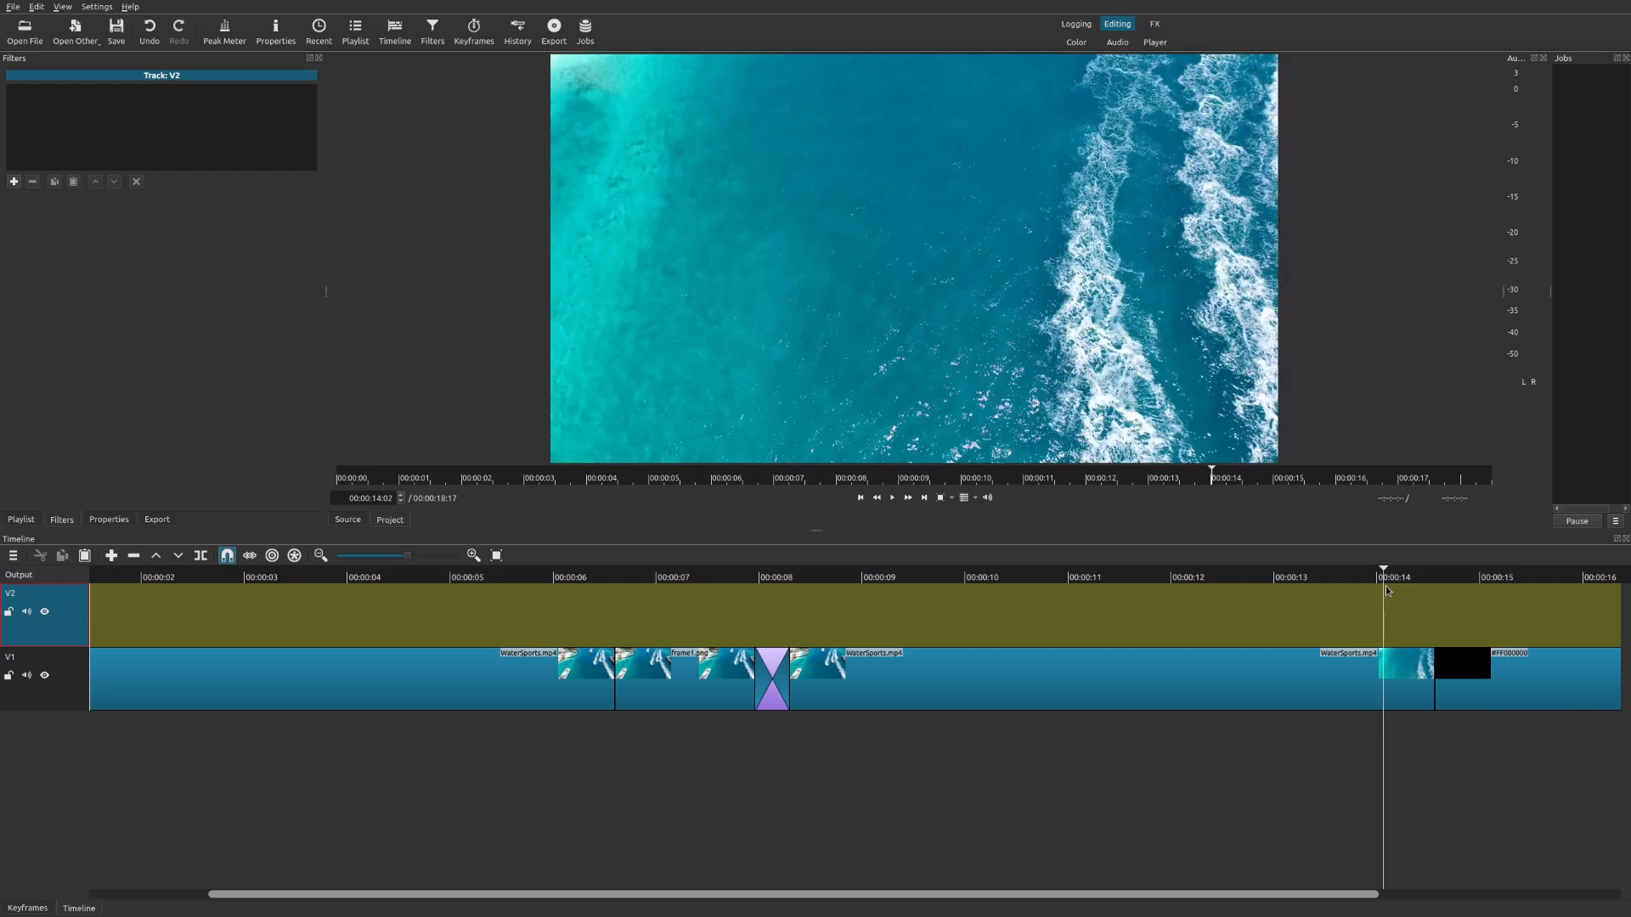
click(1254, 586)
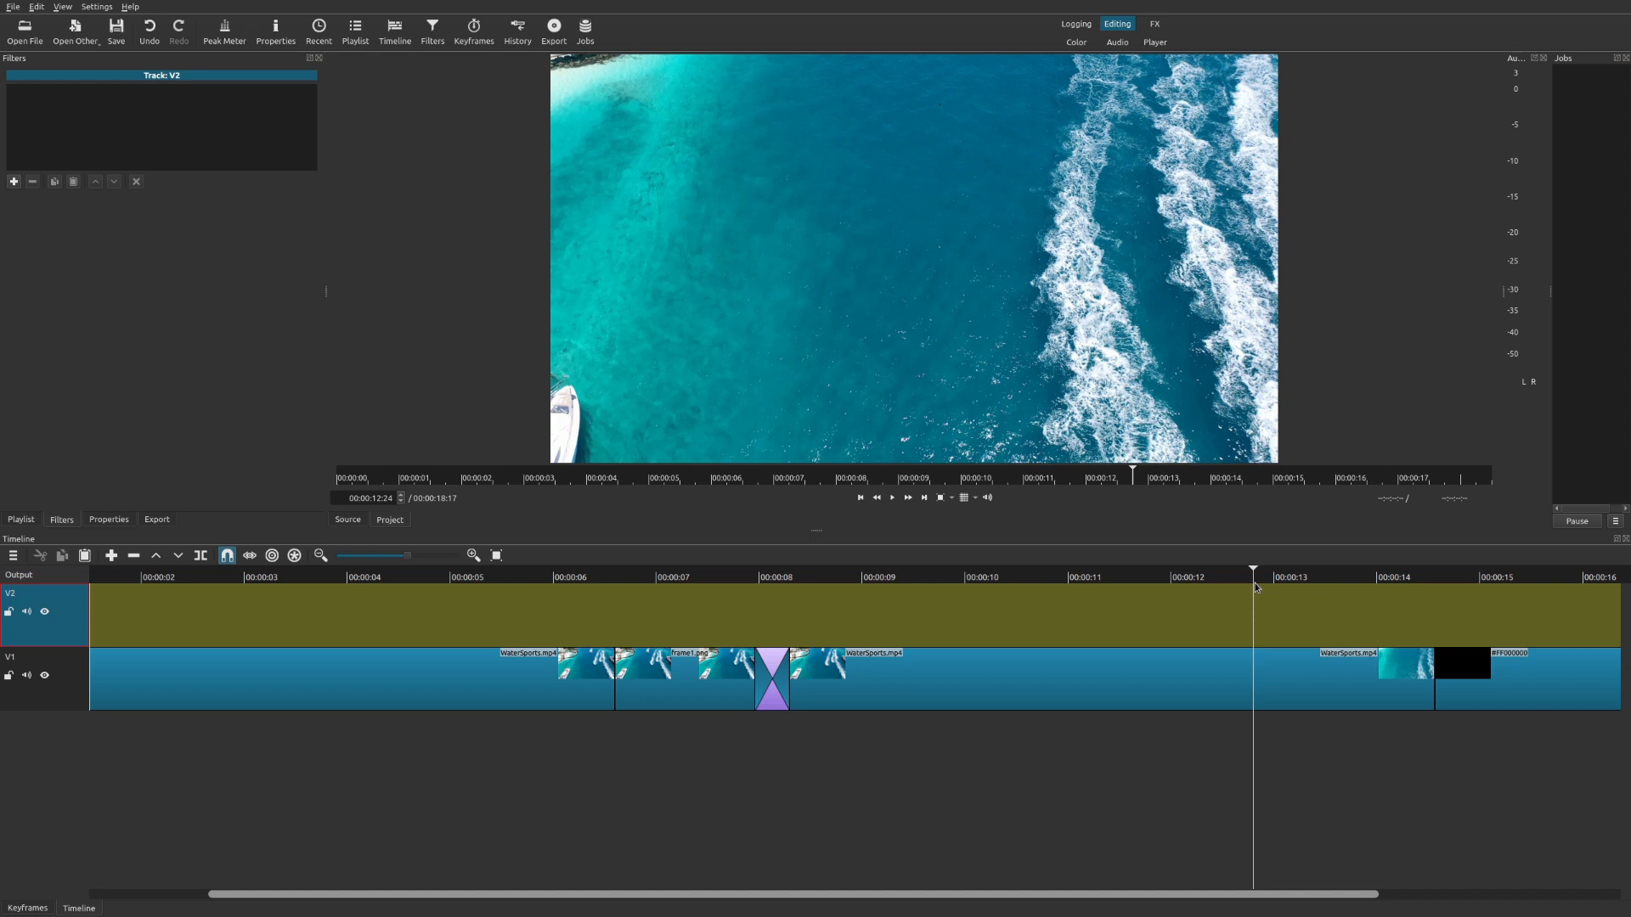
click(1494, 683)
key(Delete)
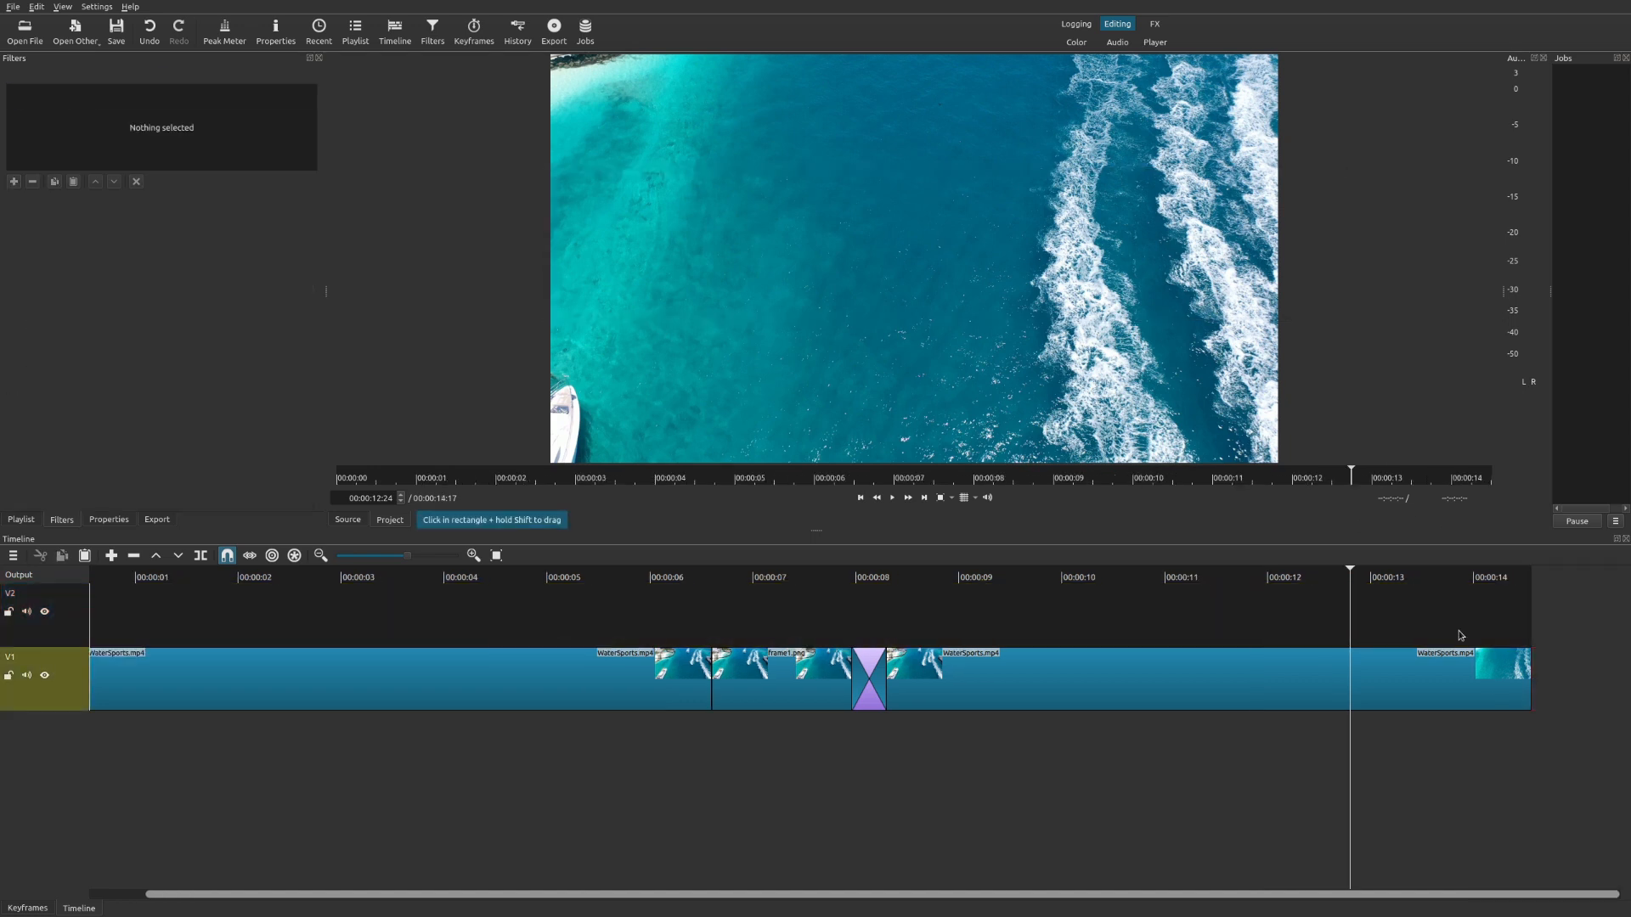
click(1508, 577)
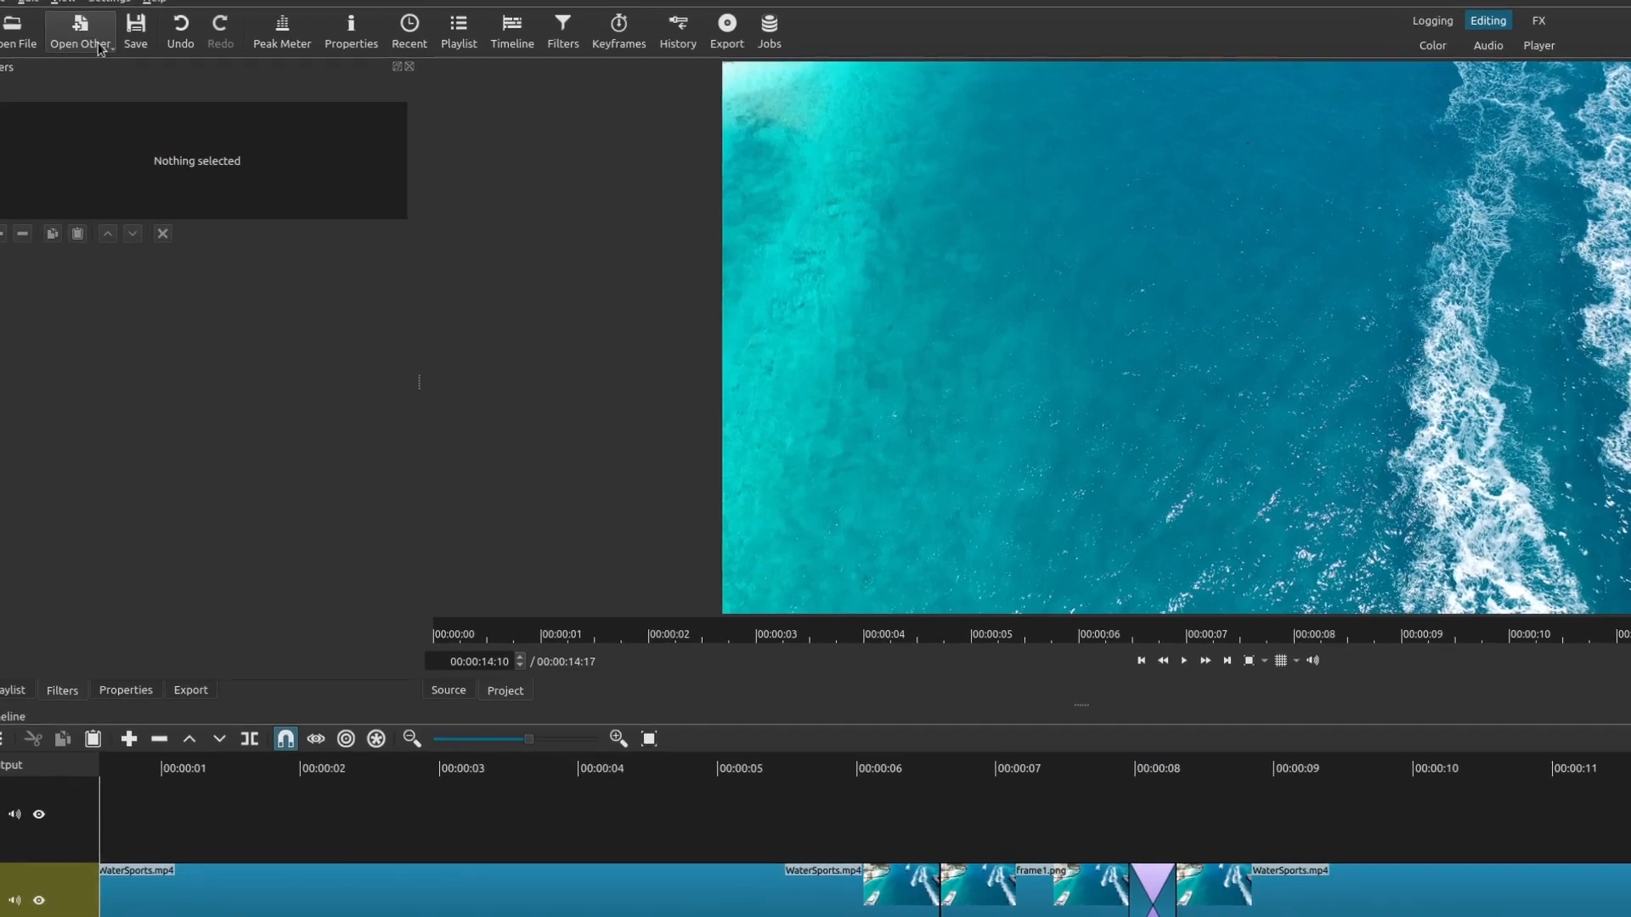
Create a red color clip and add it to the end of track V1.
click(99, 49)
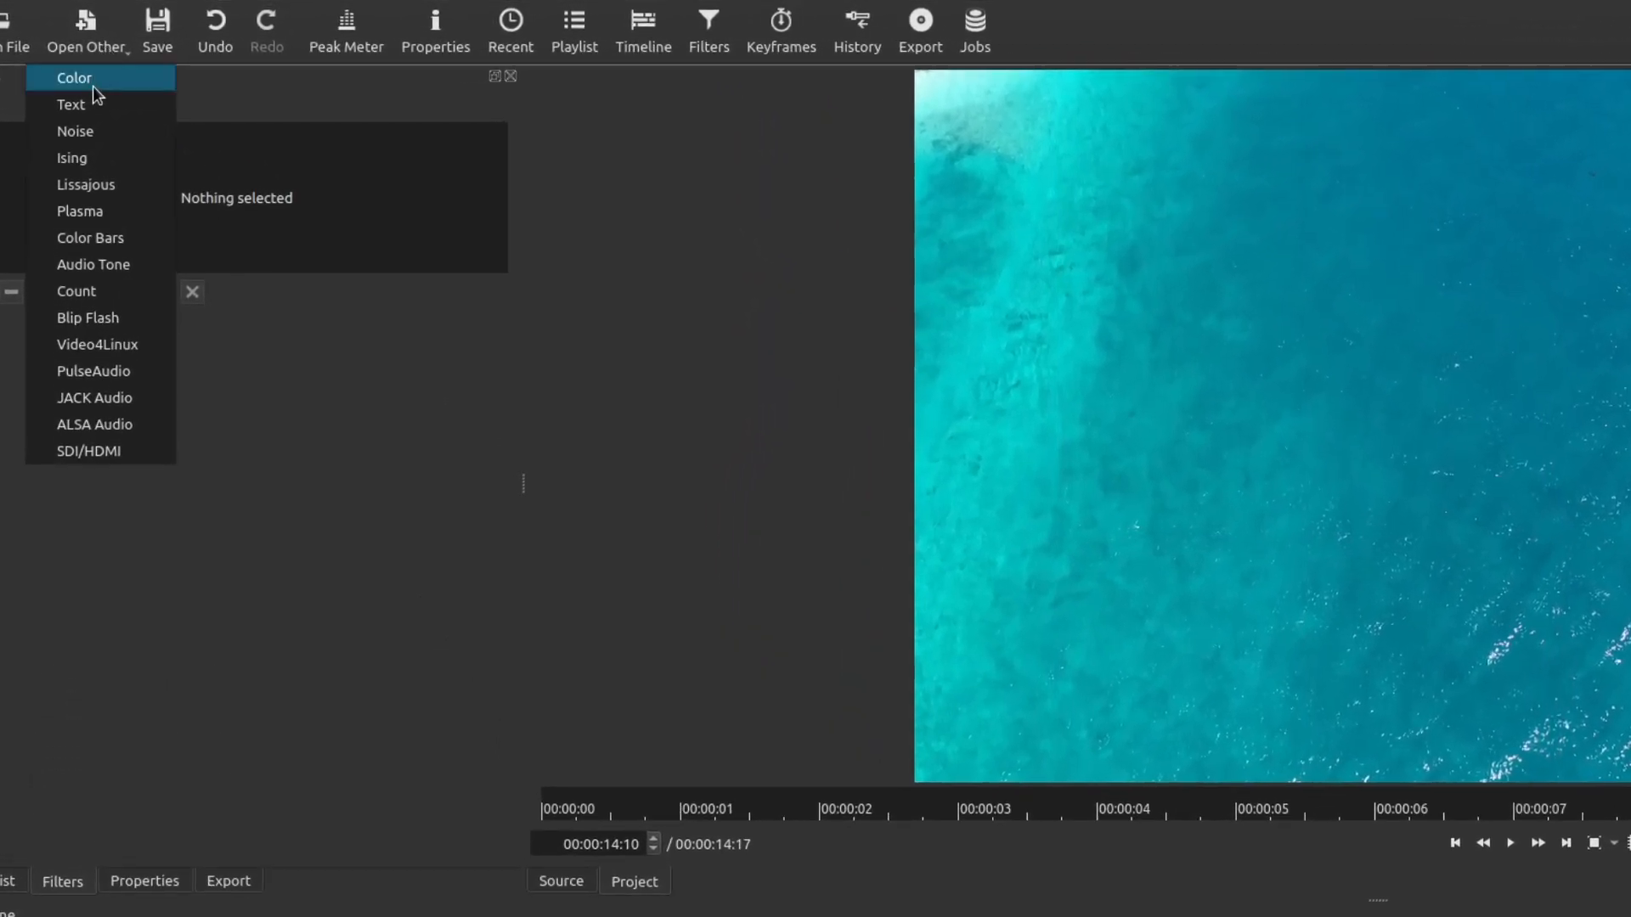
click(94, 82)
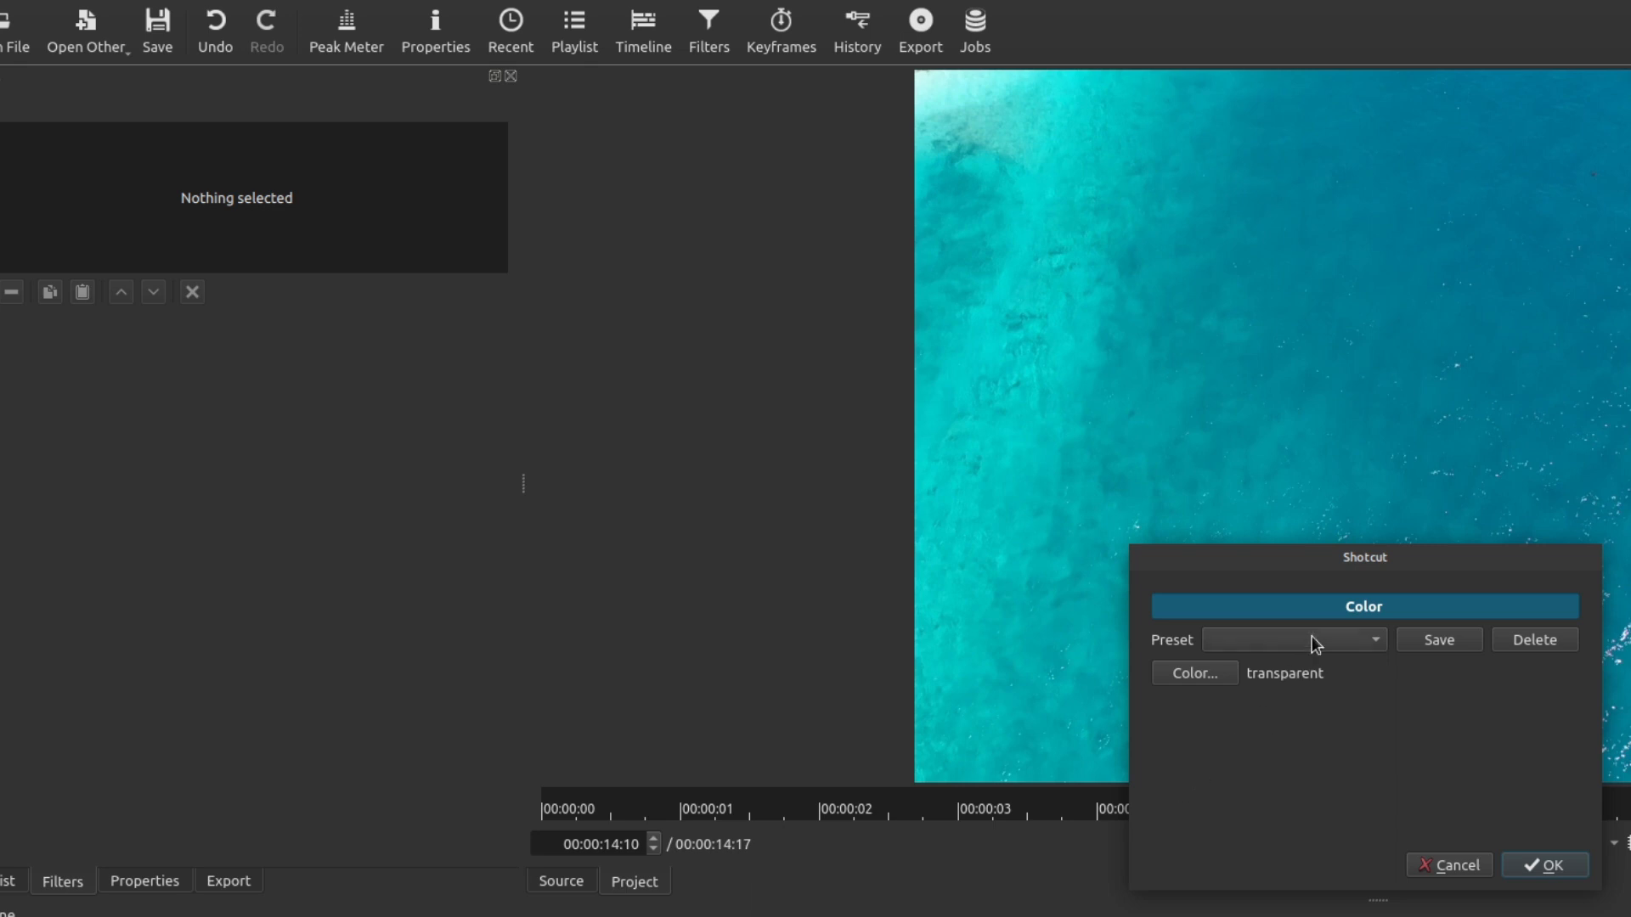
click(1316, 642)
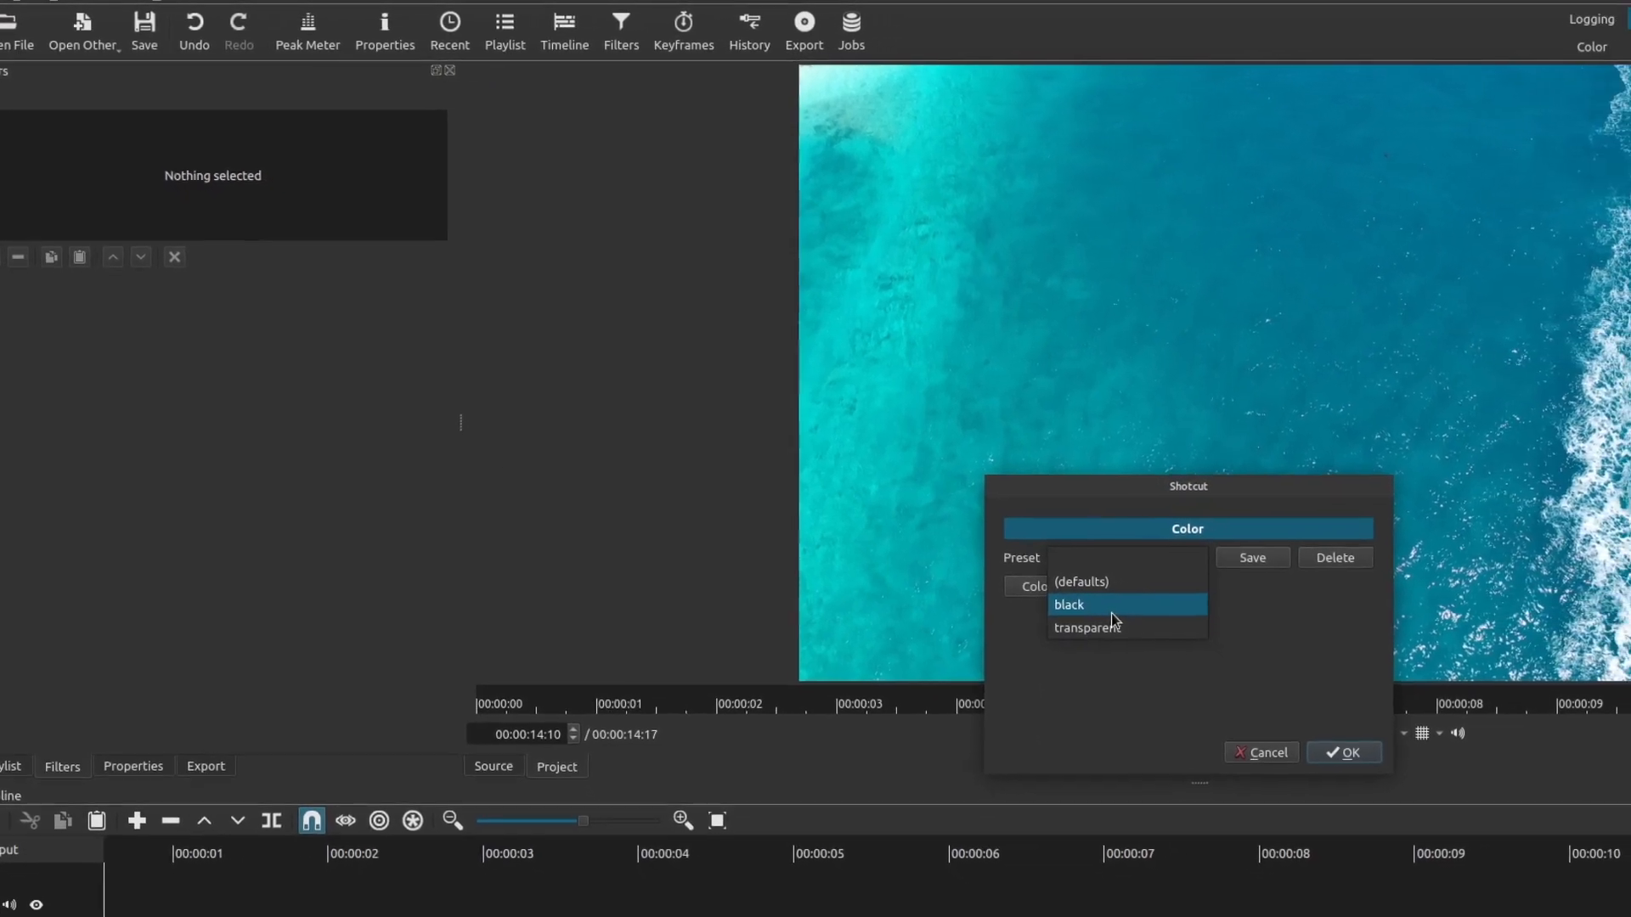
click(1341, 661)
click(968, 540)
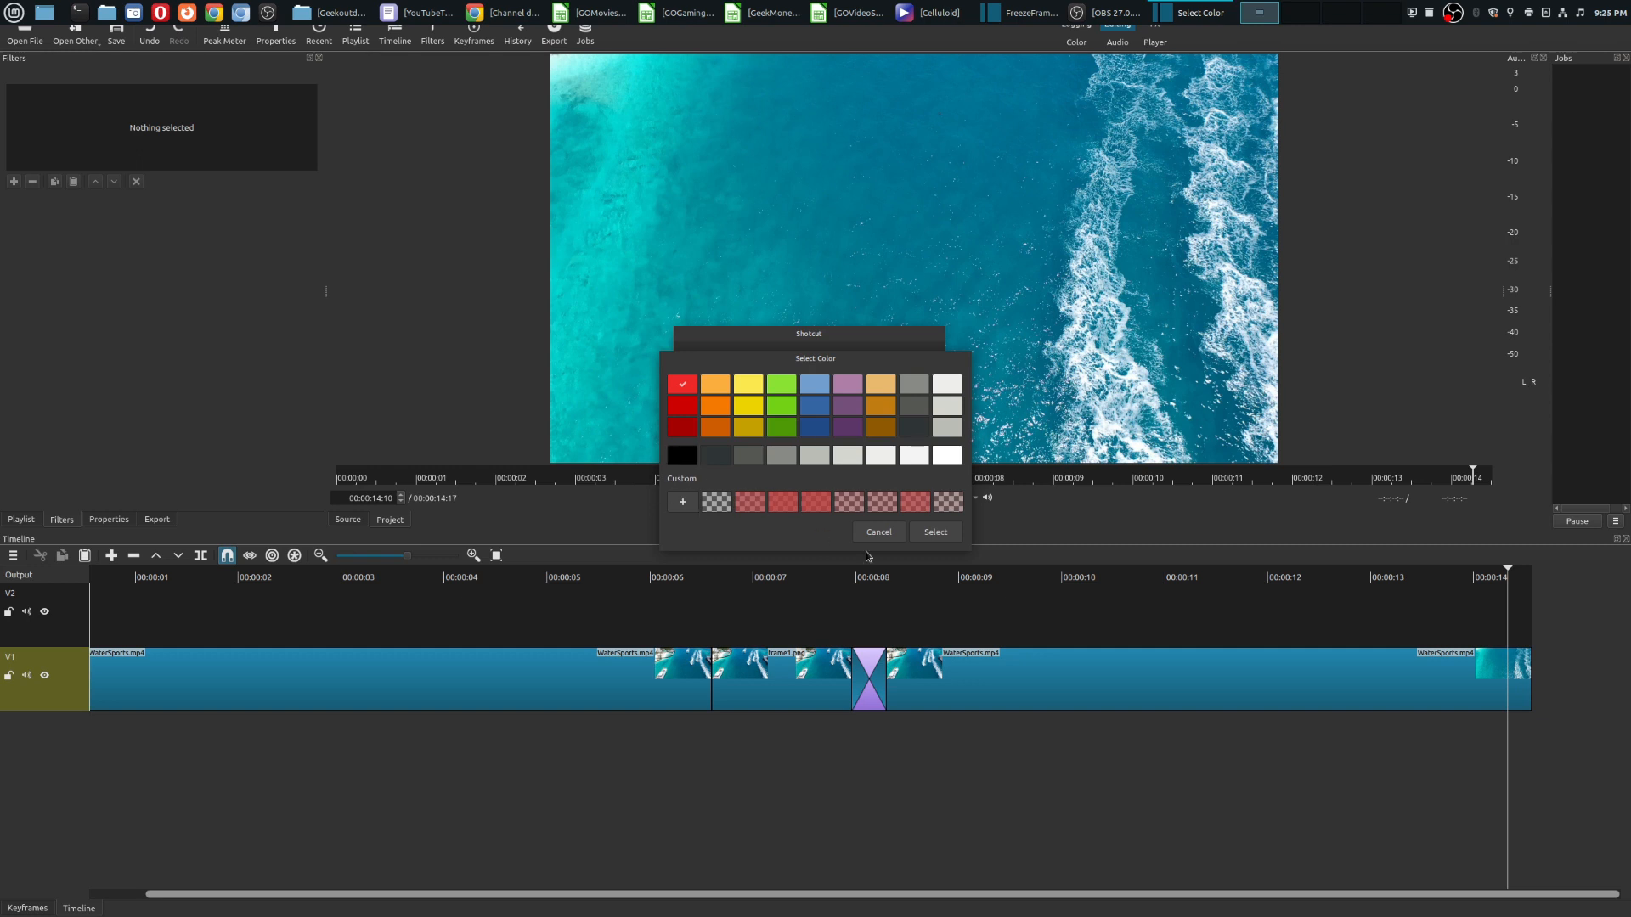
click(930, 534)
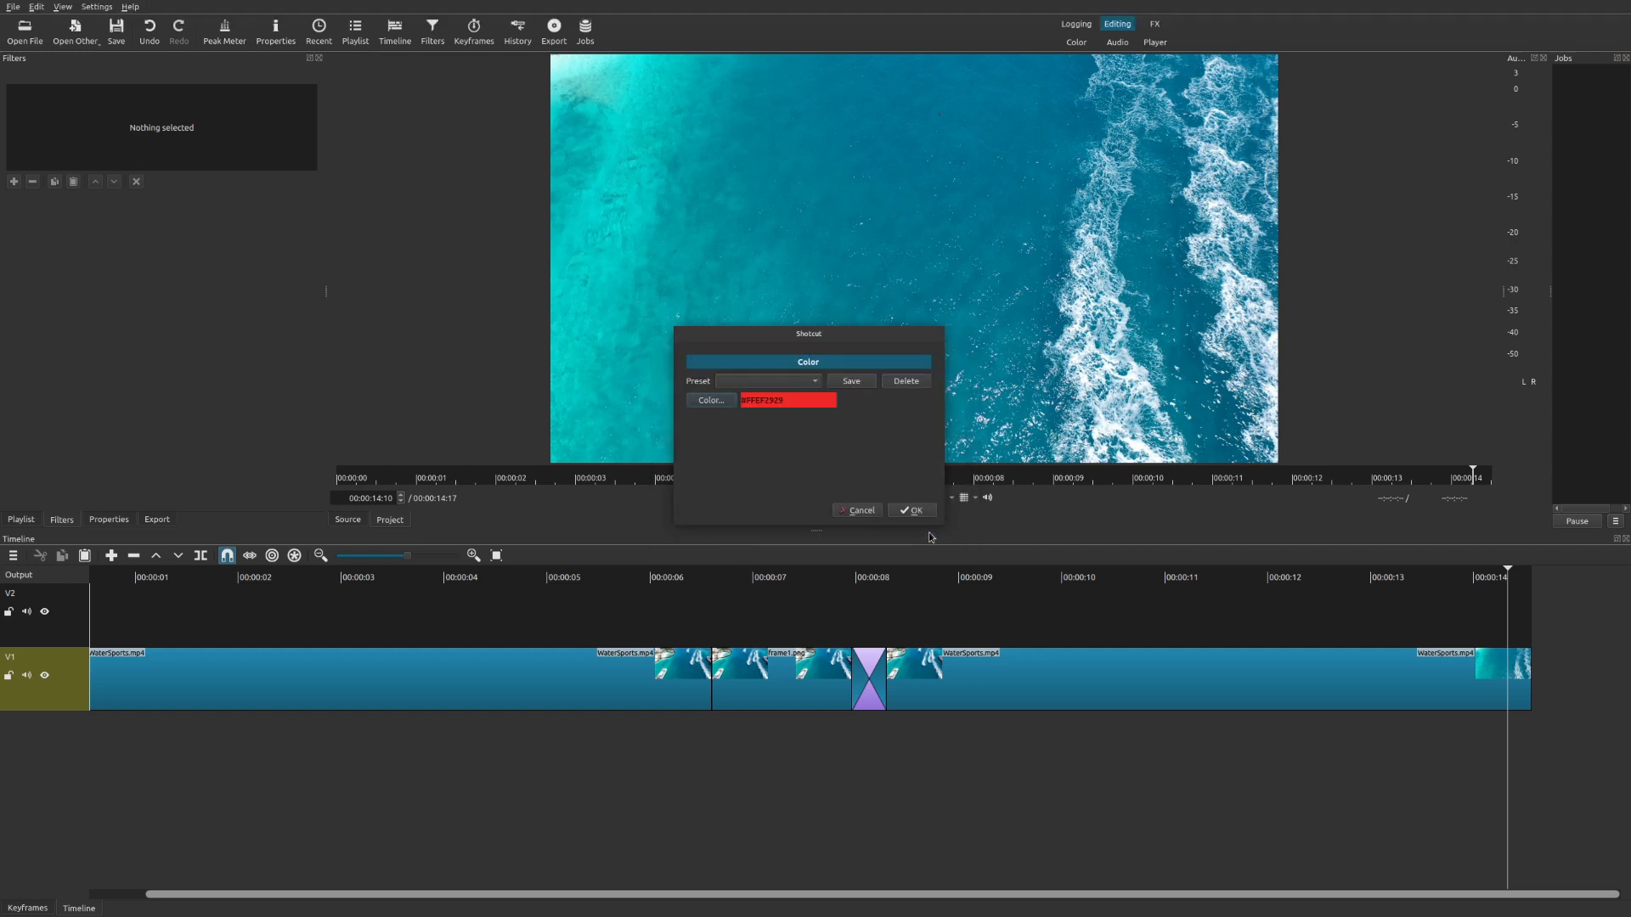
click(922, 512)
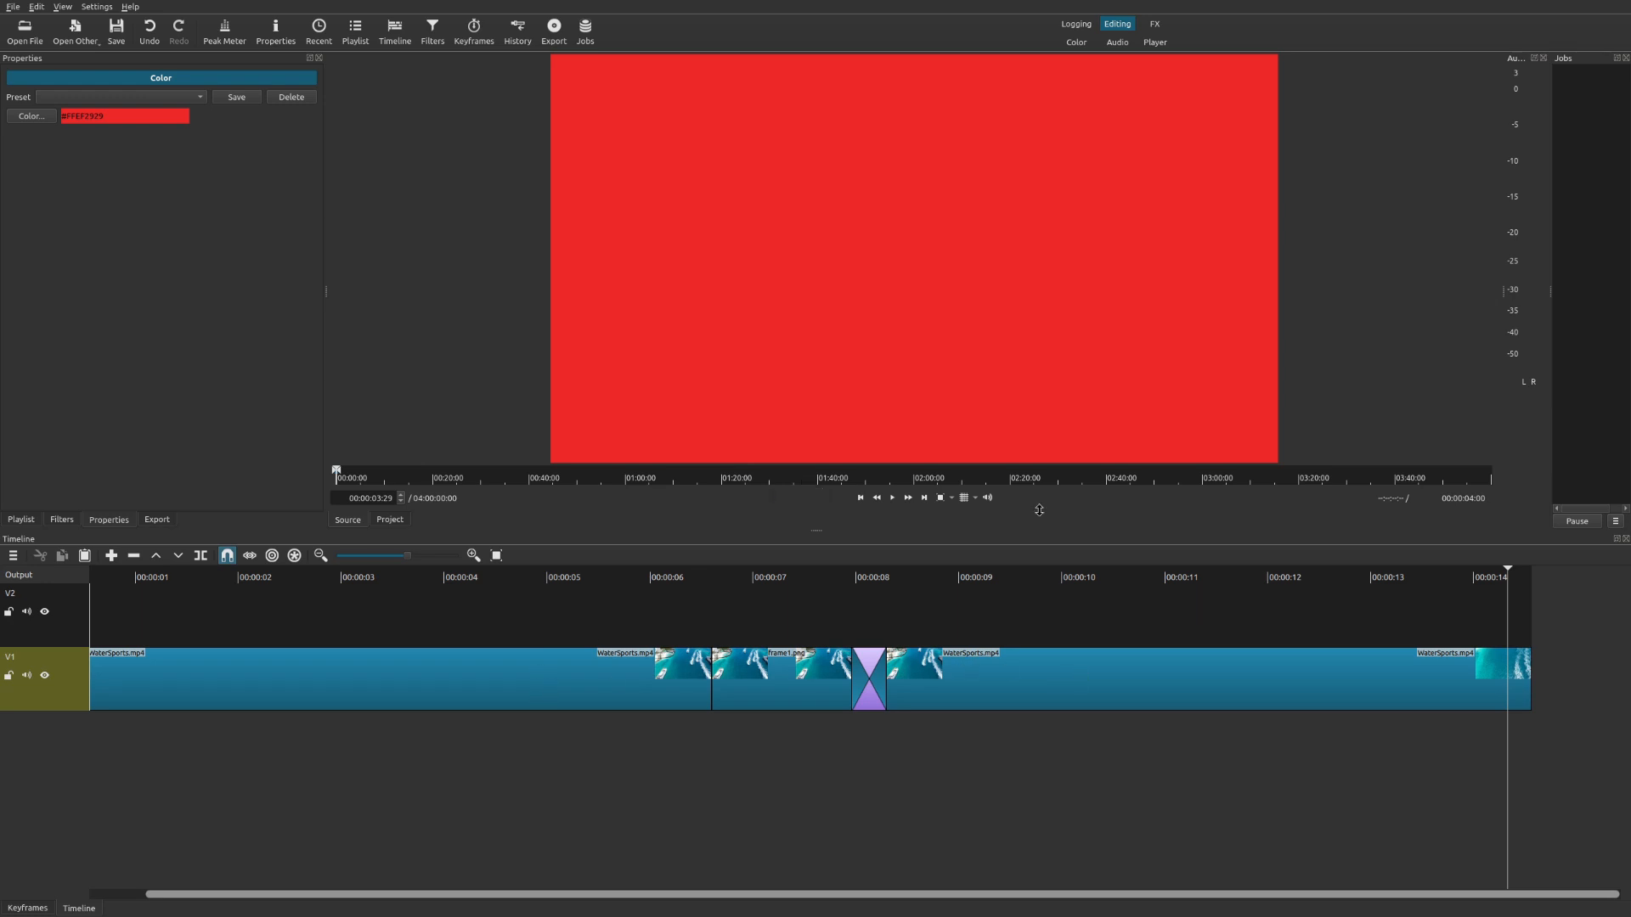
drag(1093, 260, 1502, 620)
Play back the end of the timeline and delete the red color clip.
key(space)
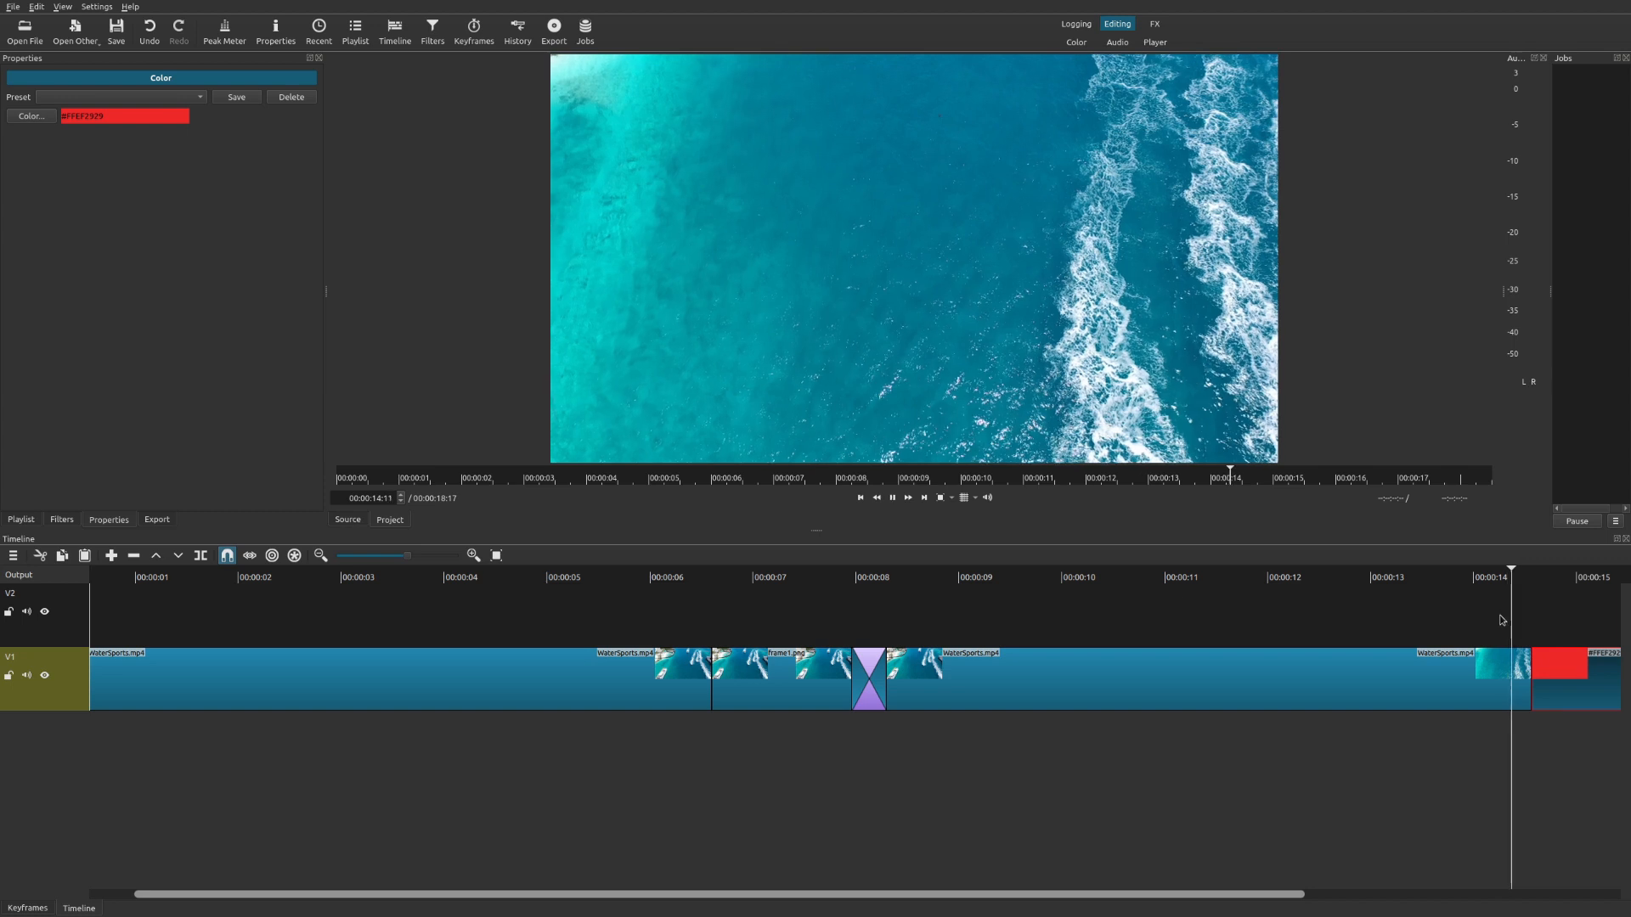
key(space)
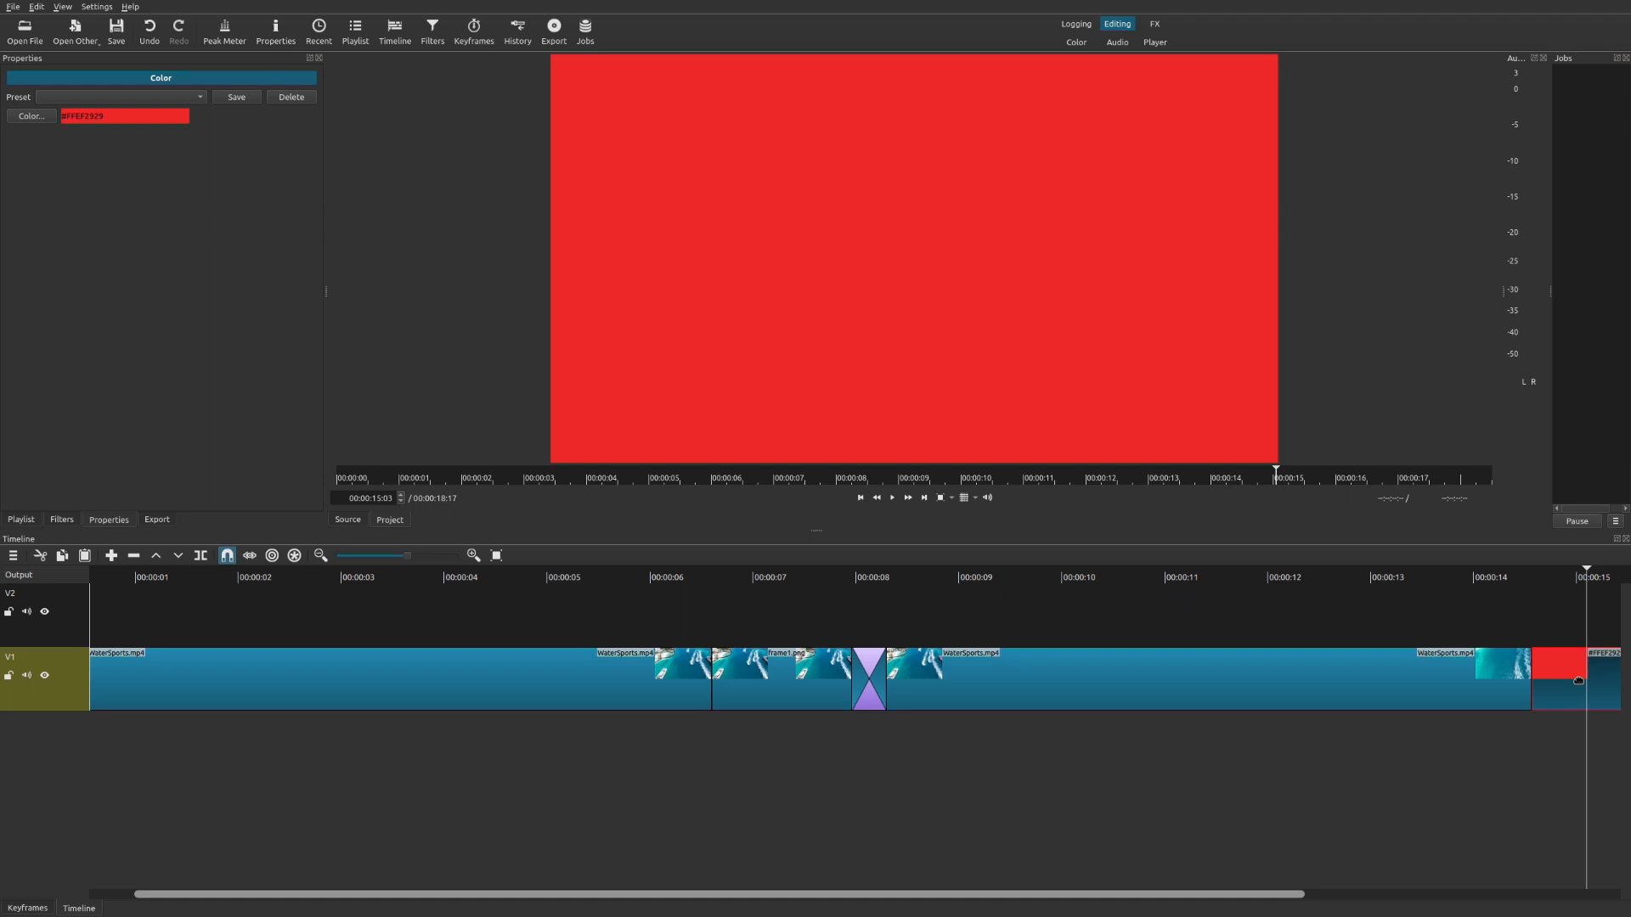
key(Delete)
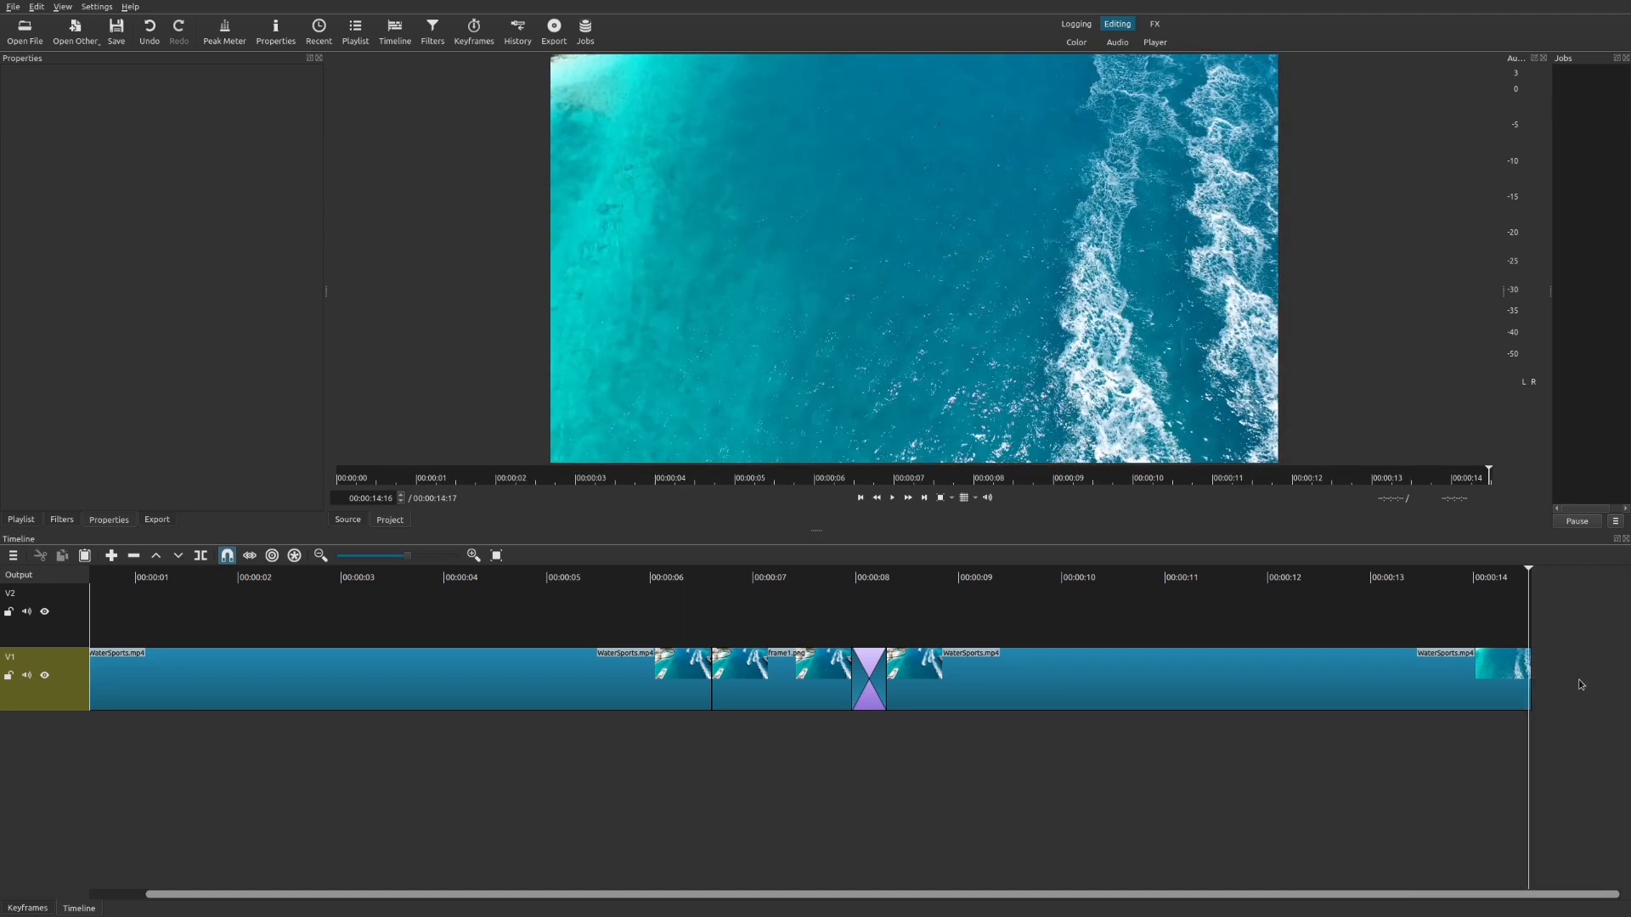
Create a new text clip with a red background color.
click(82, 40)
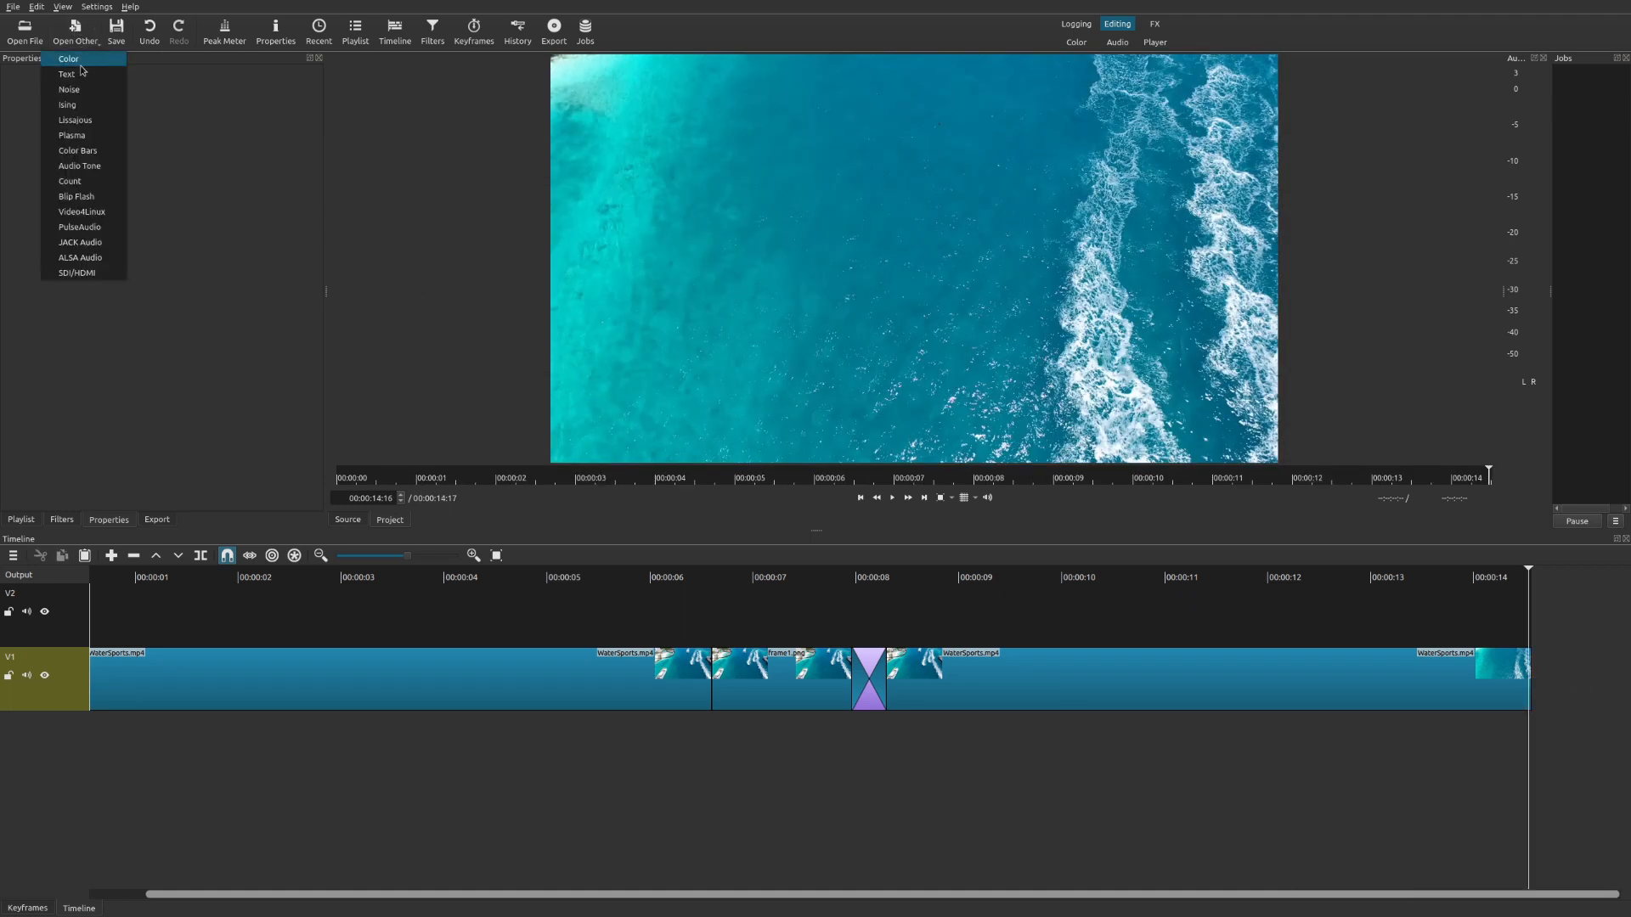
click(85, 73)
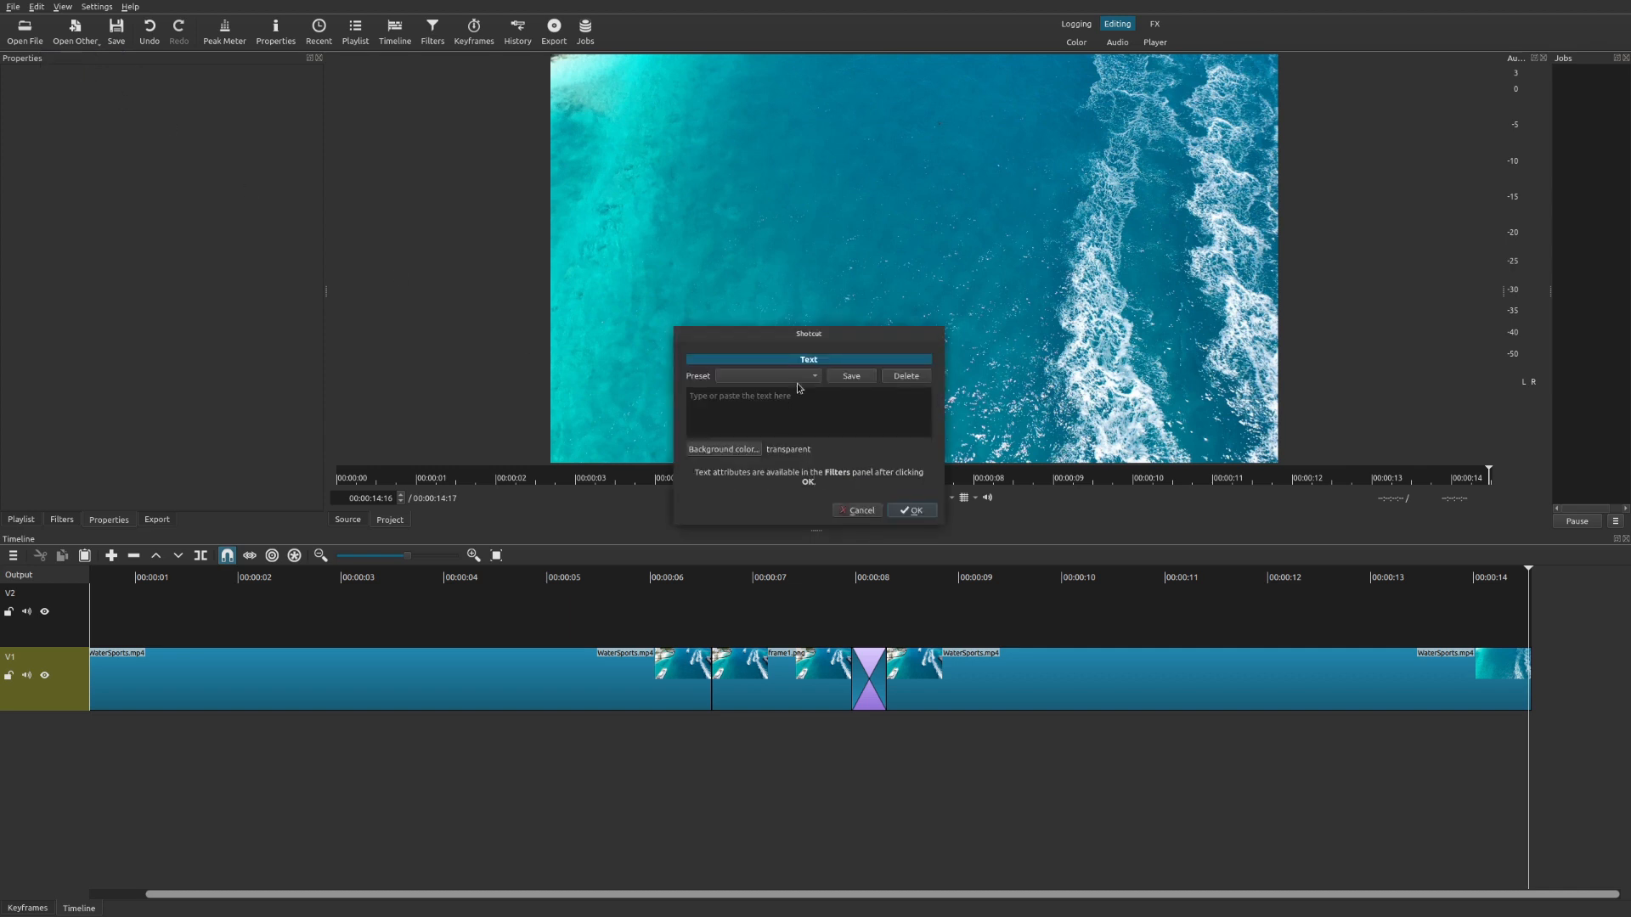
click(791, 378)
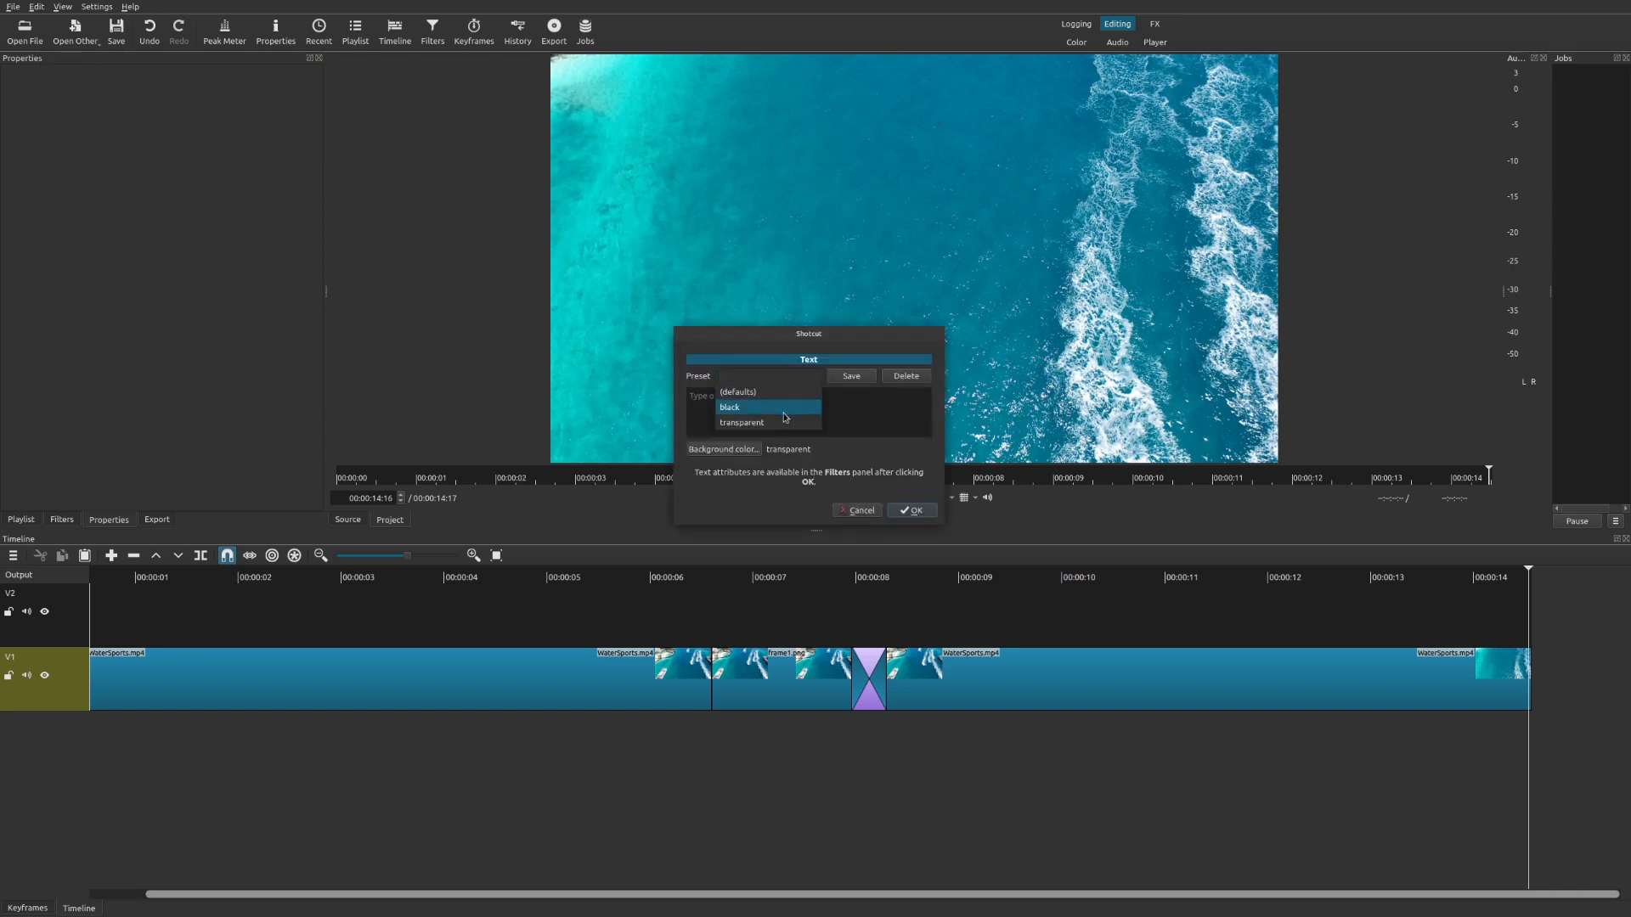
click(855, 413)
click(723, 450)
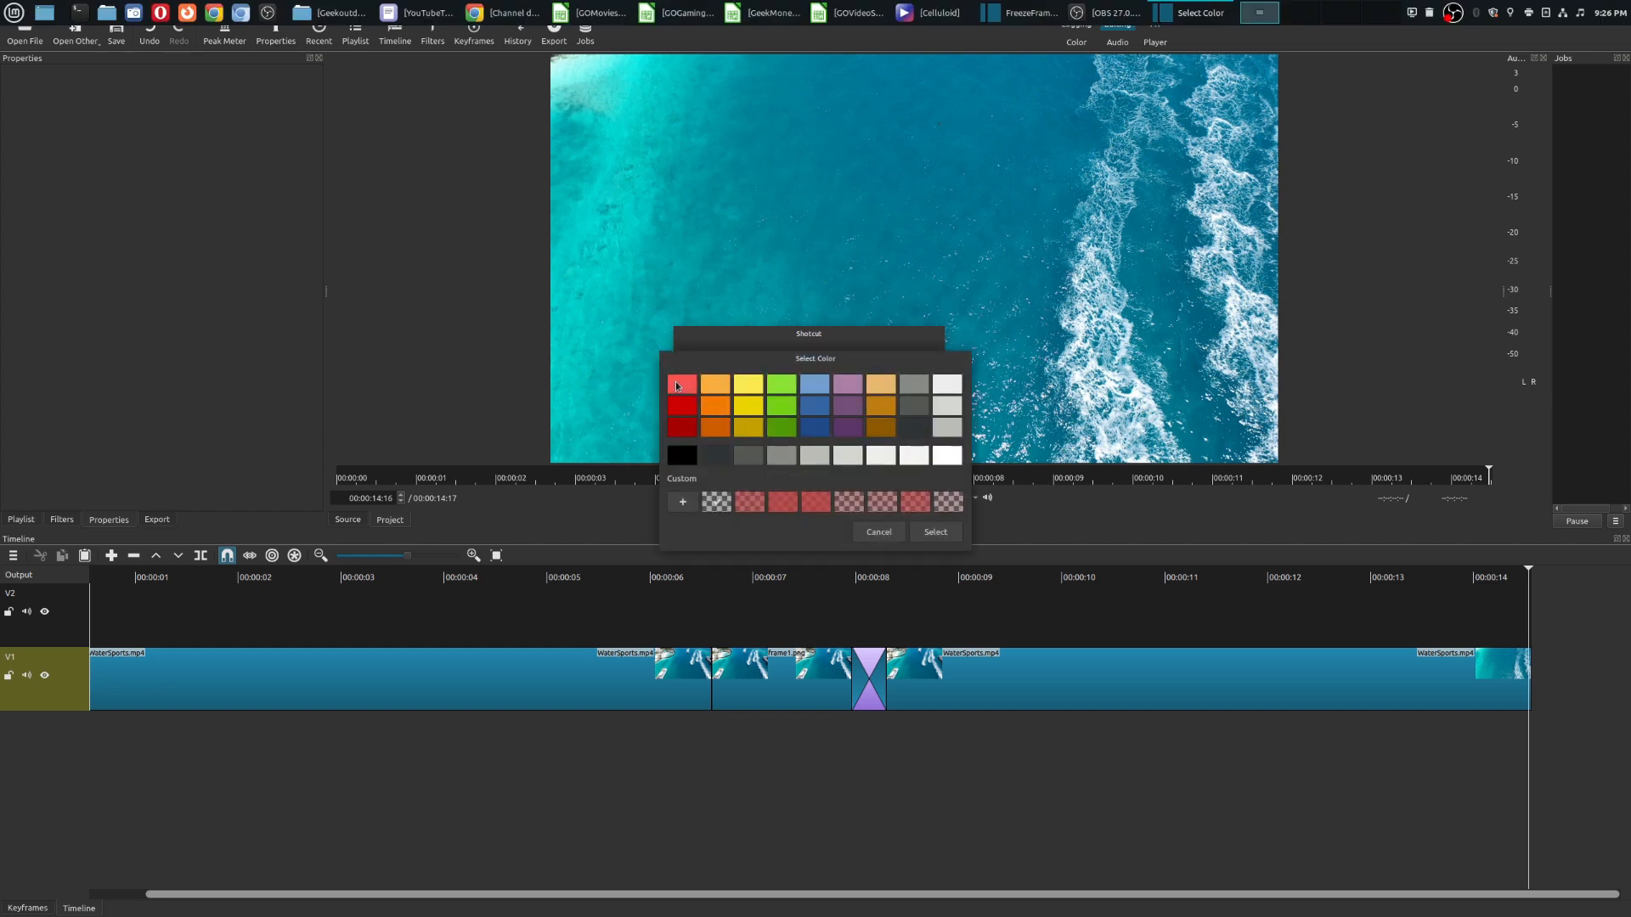
click(677, 386)
click(934, 533)
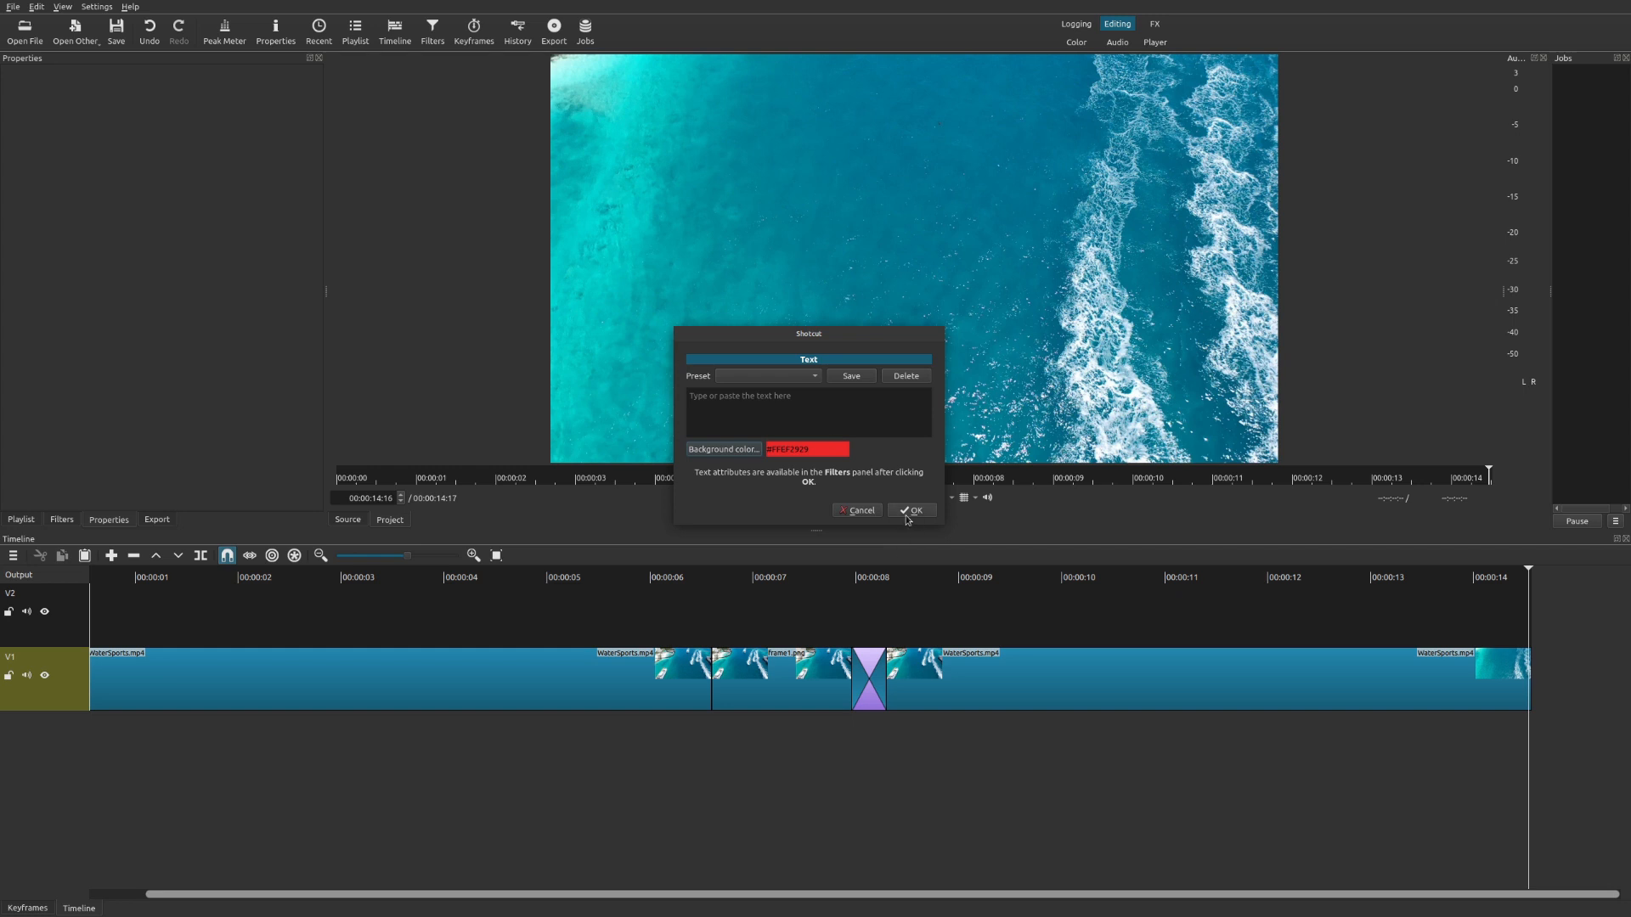
click(907, 512)
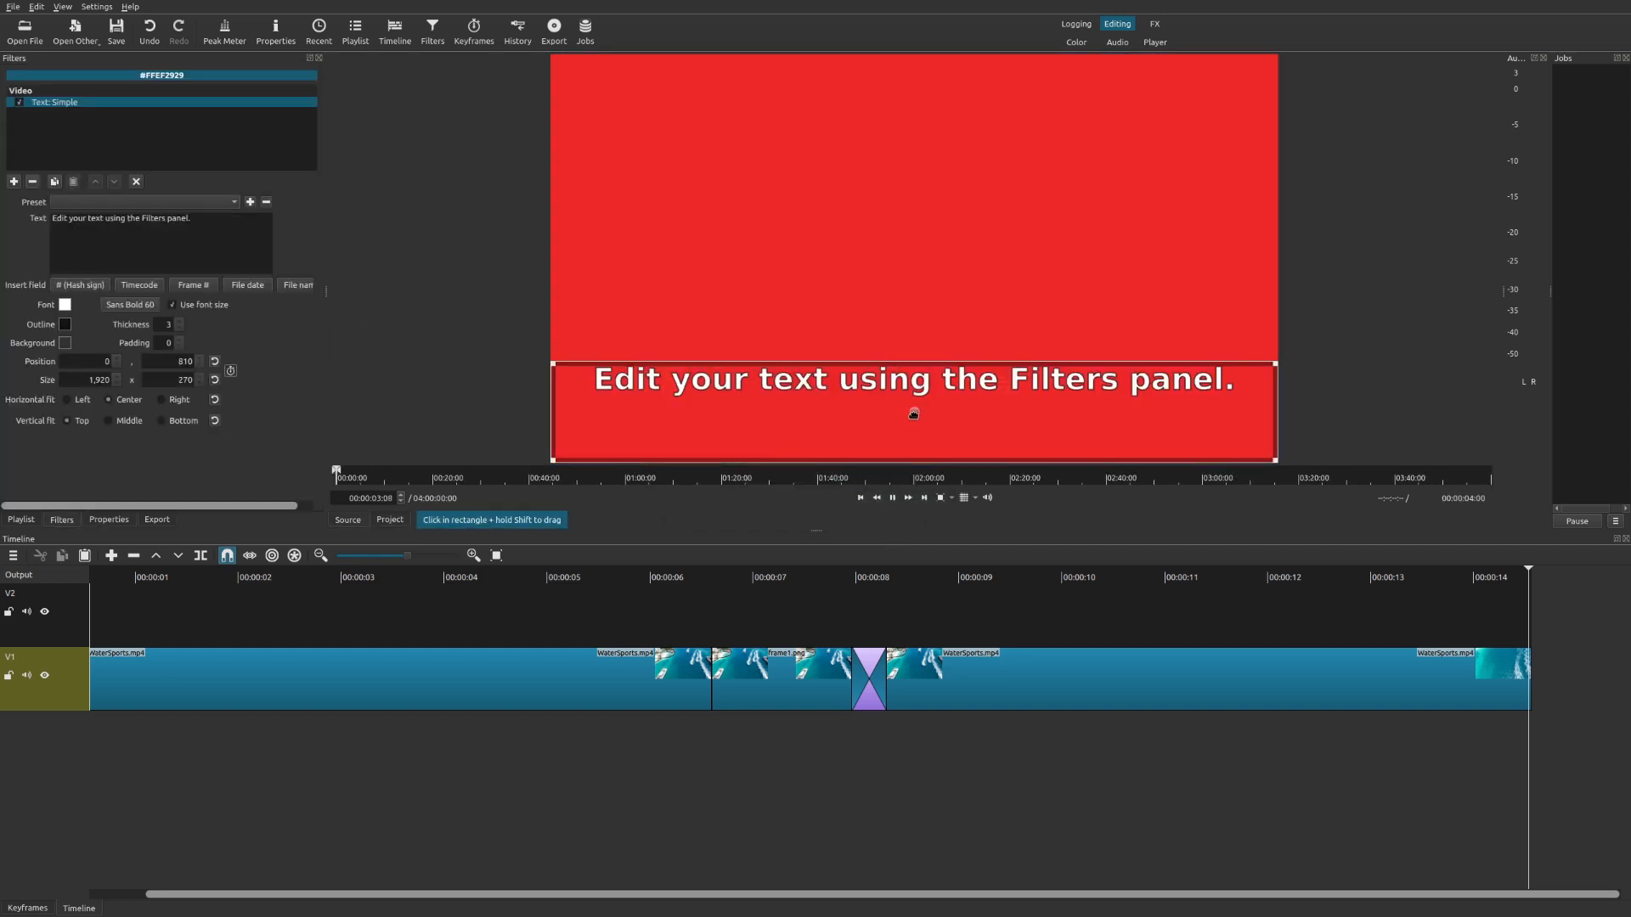
Replace the placeholder text with "HELLO ;)".
double_click(132, 218)
triple_click(131, 220)
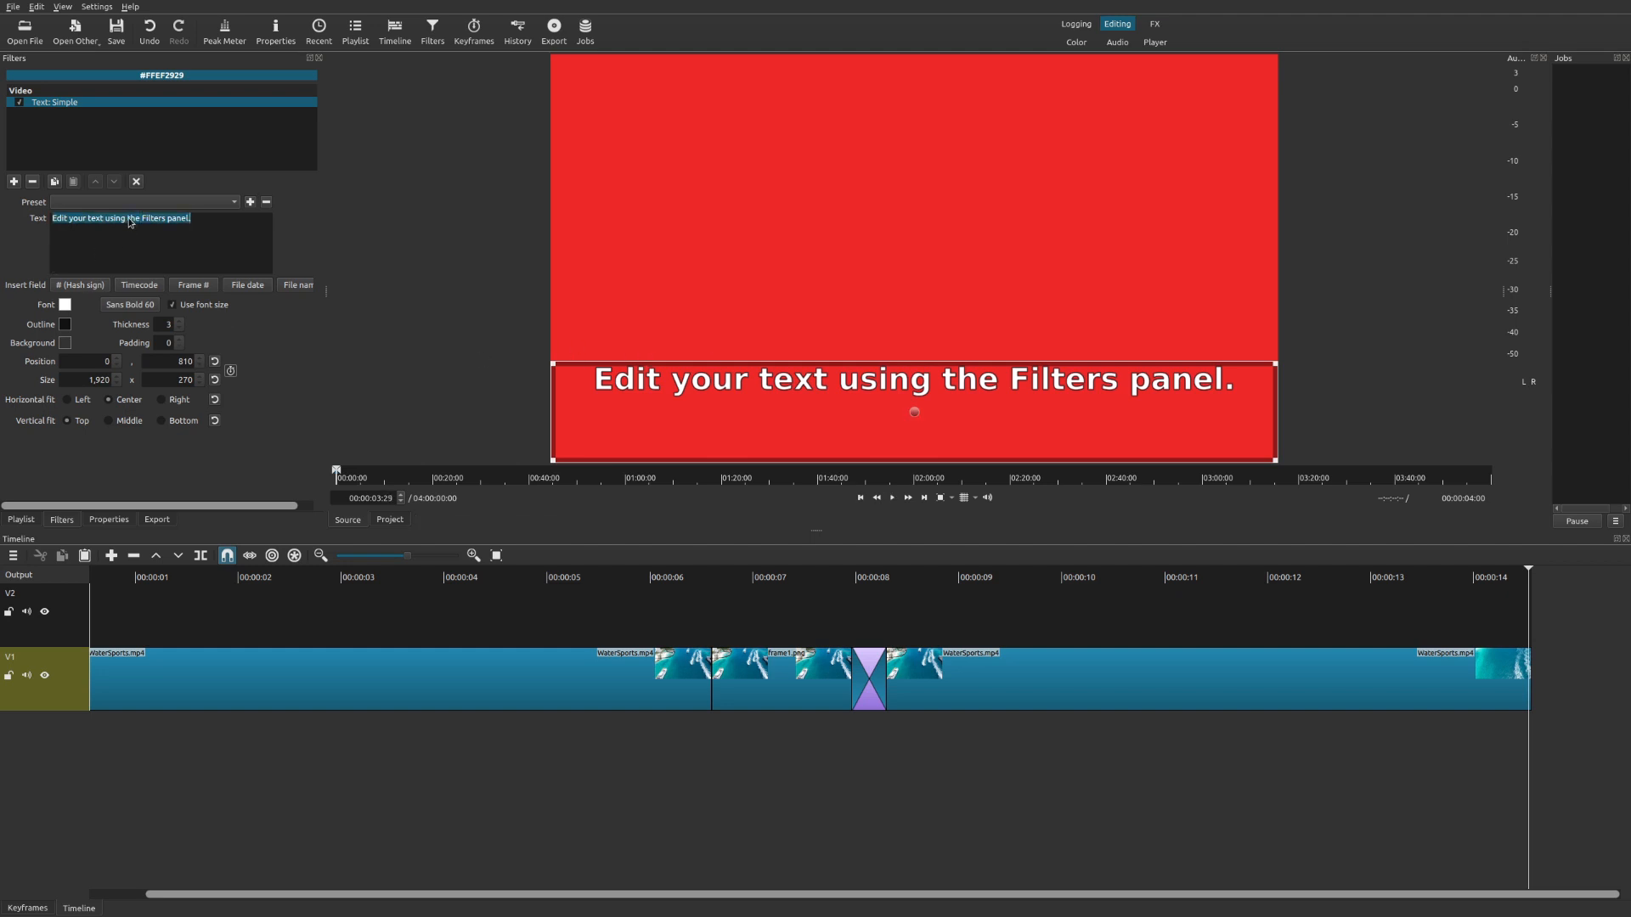
text(HELLO ;)
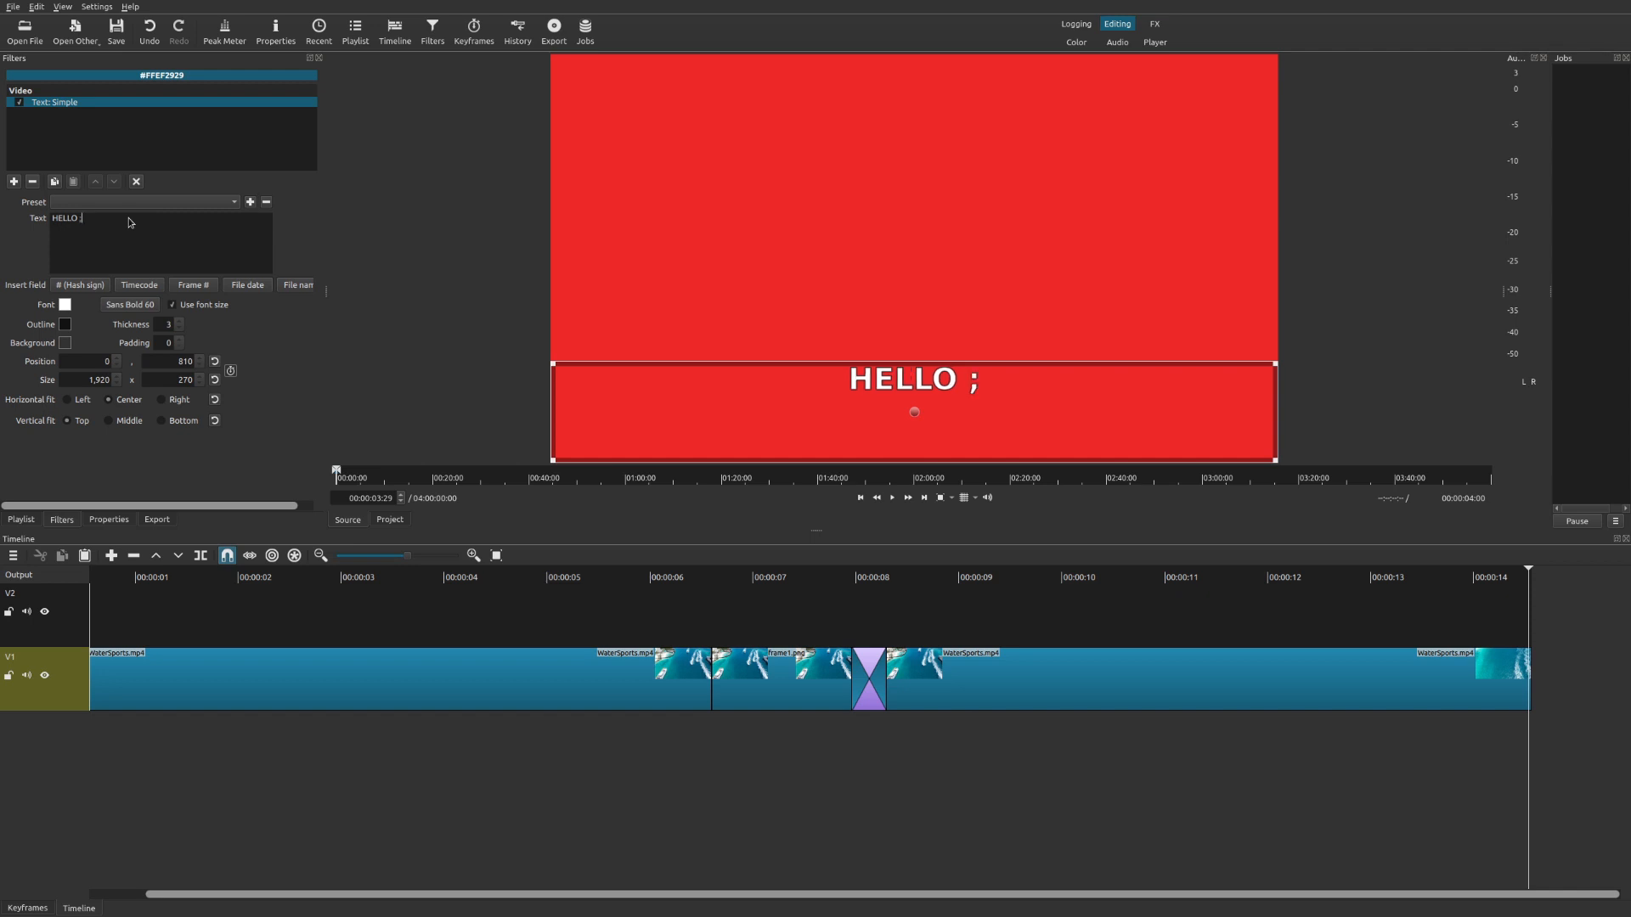
text())
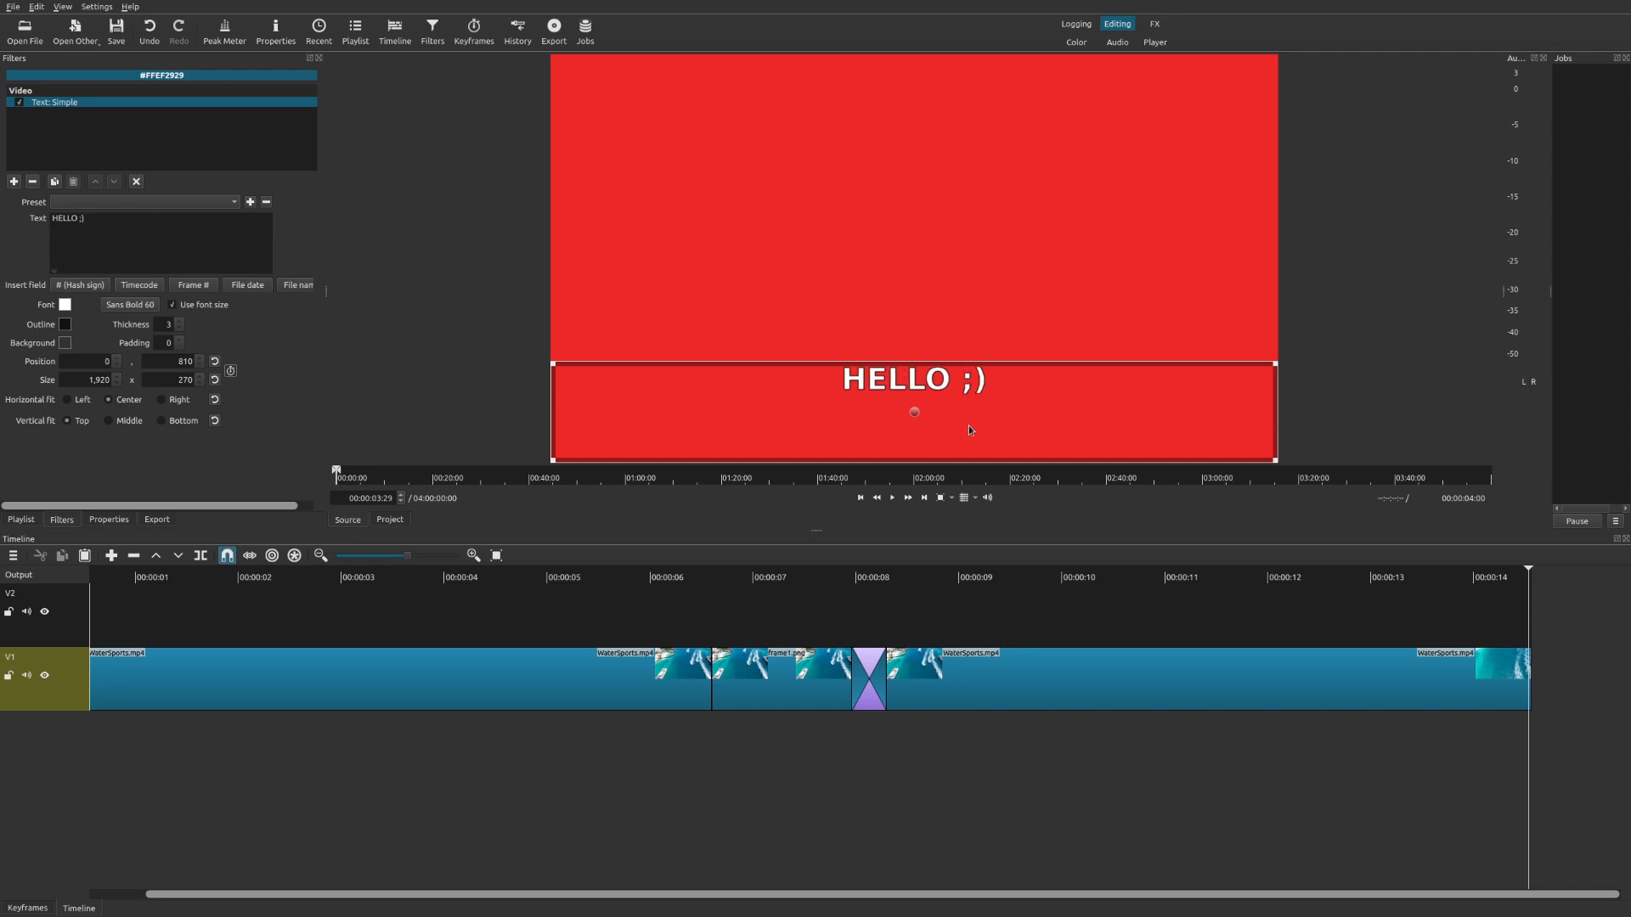
Move the text box upward toward the middle of the frame.
drag(917, 410, 916, 252)
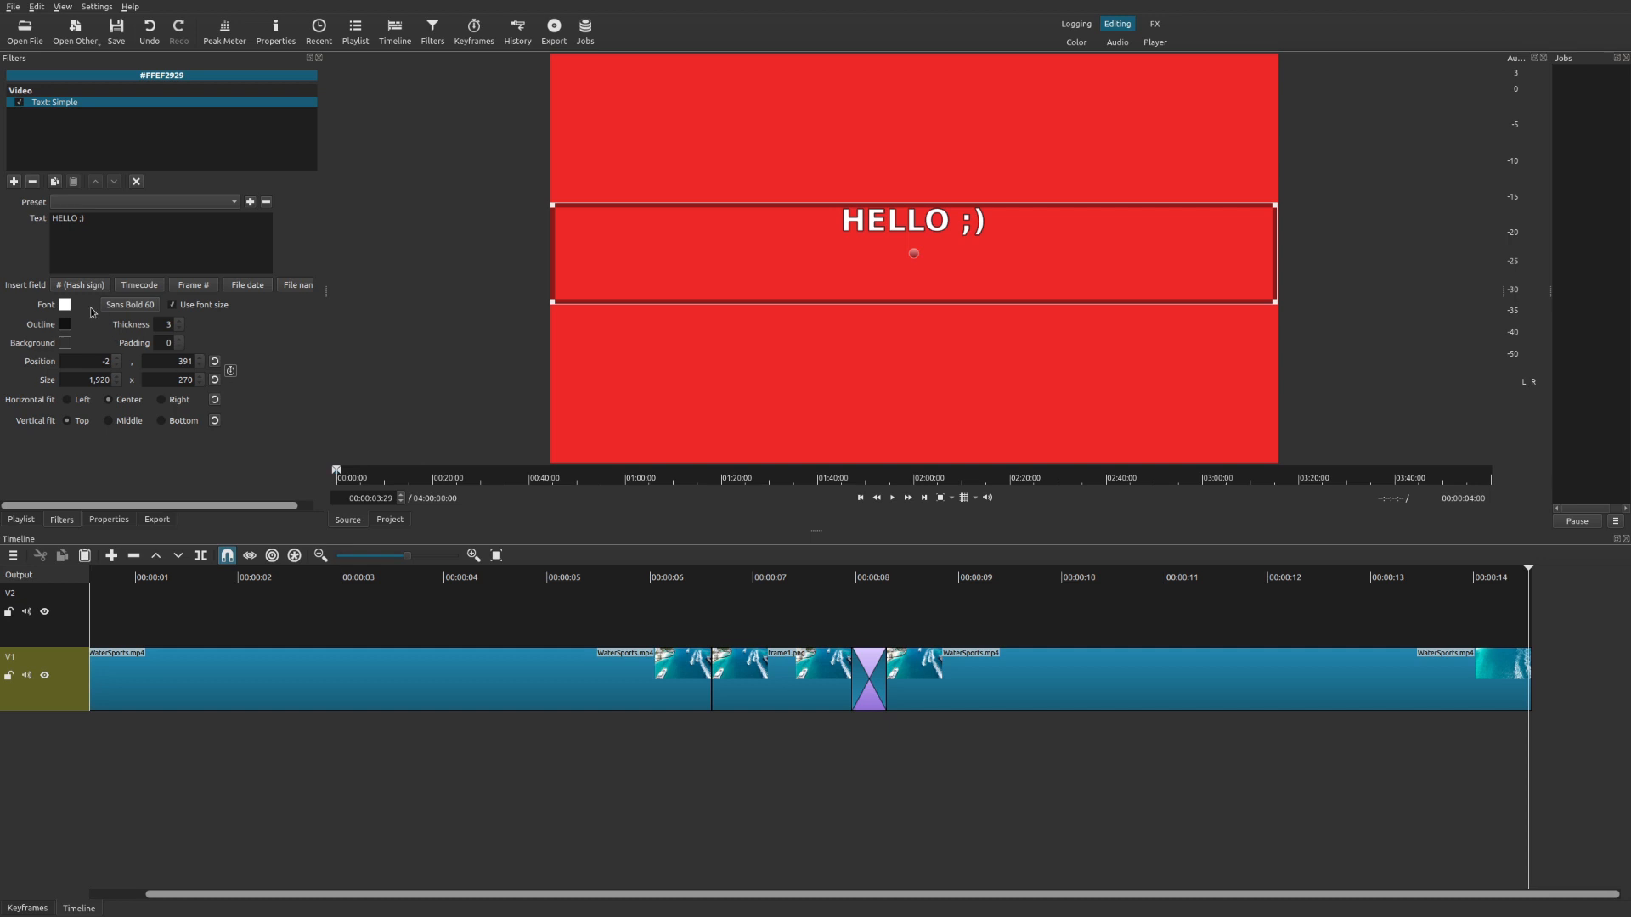
click(64, 305)
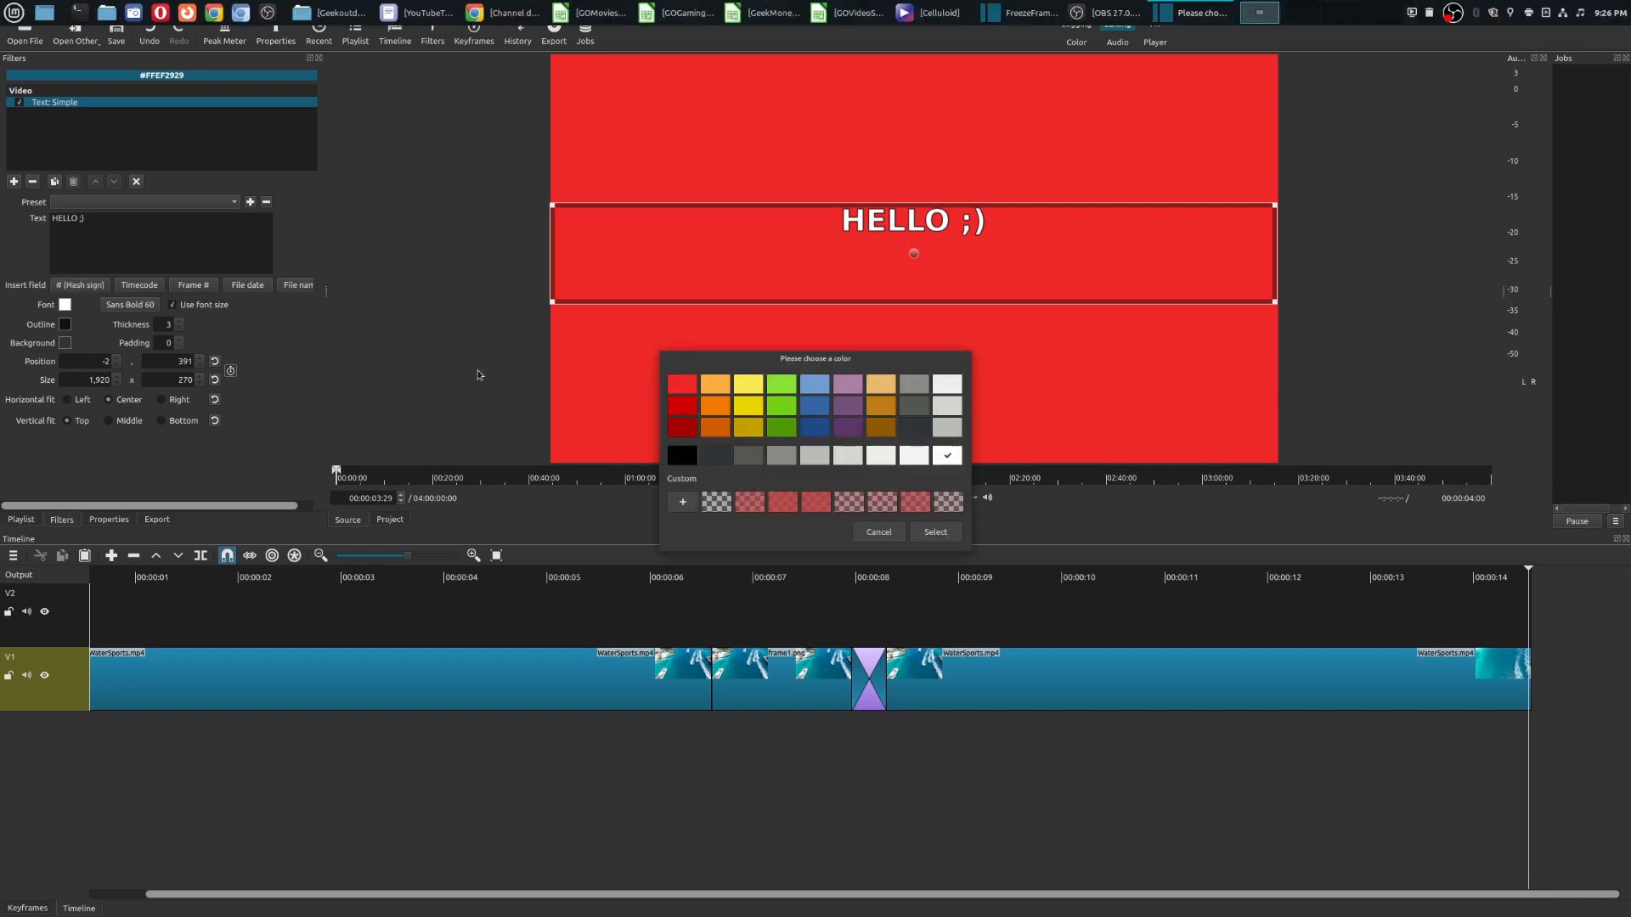
click(881, 532)
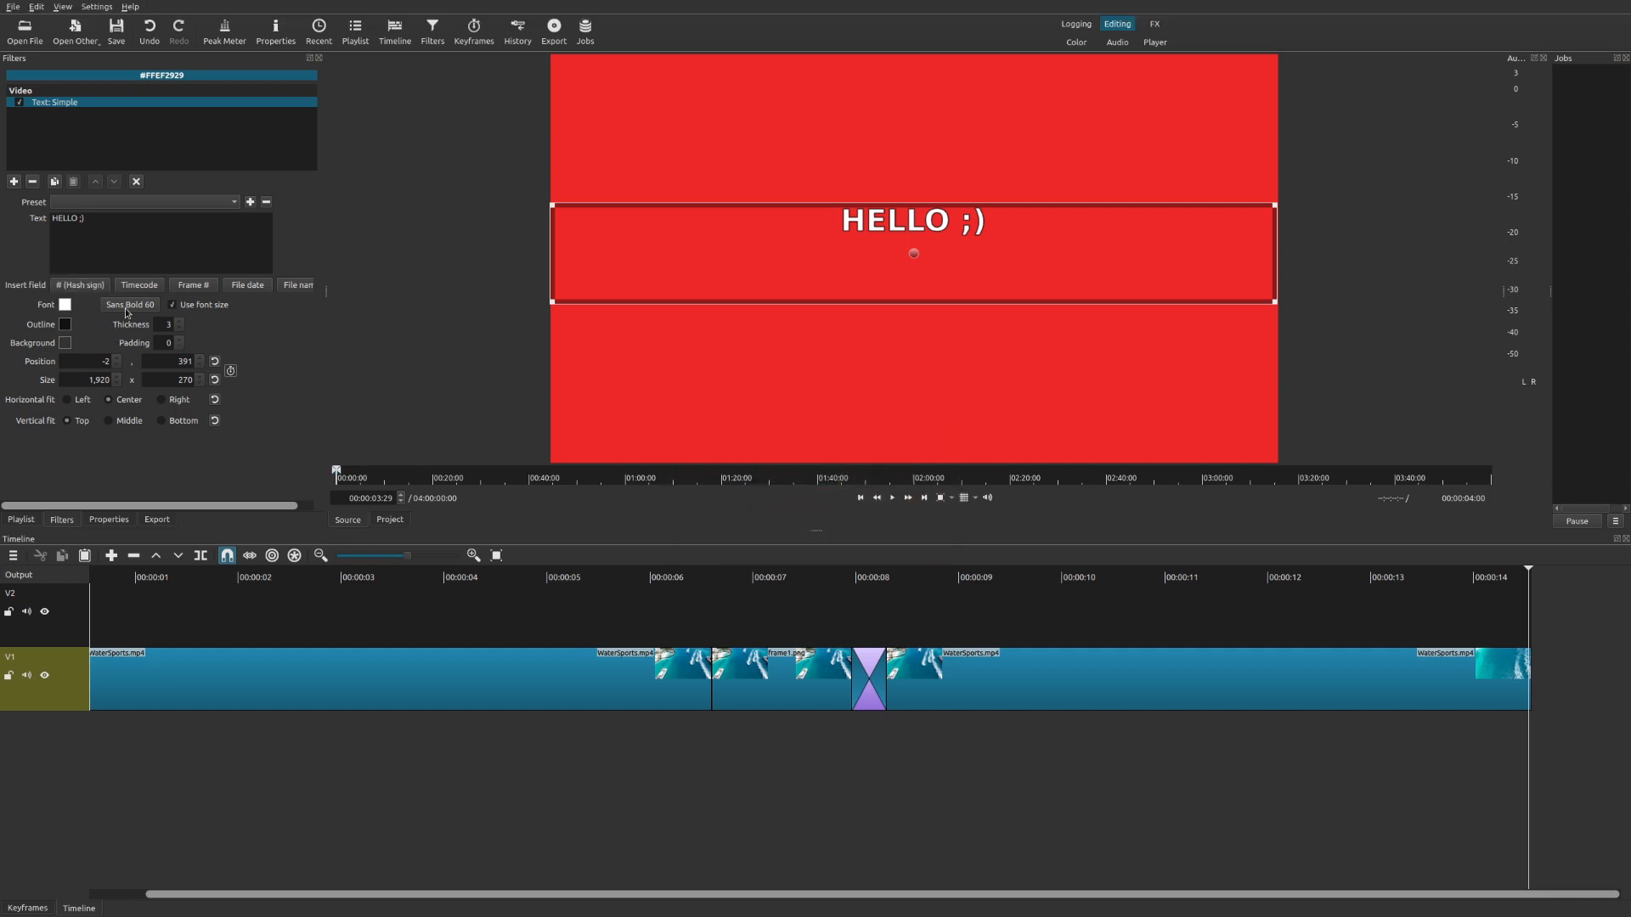
Set the text font to DejaVu Serif Bold and turn off Use font size.
click(130, 305)
scroll(783, 387, down, 2)
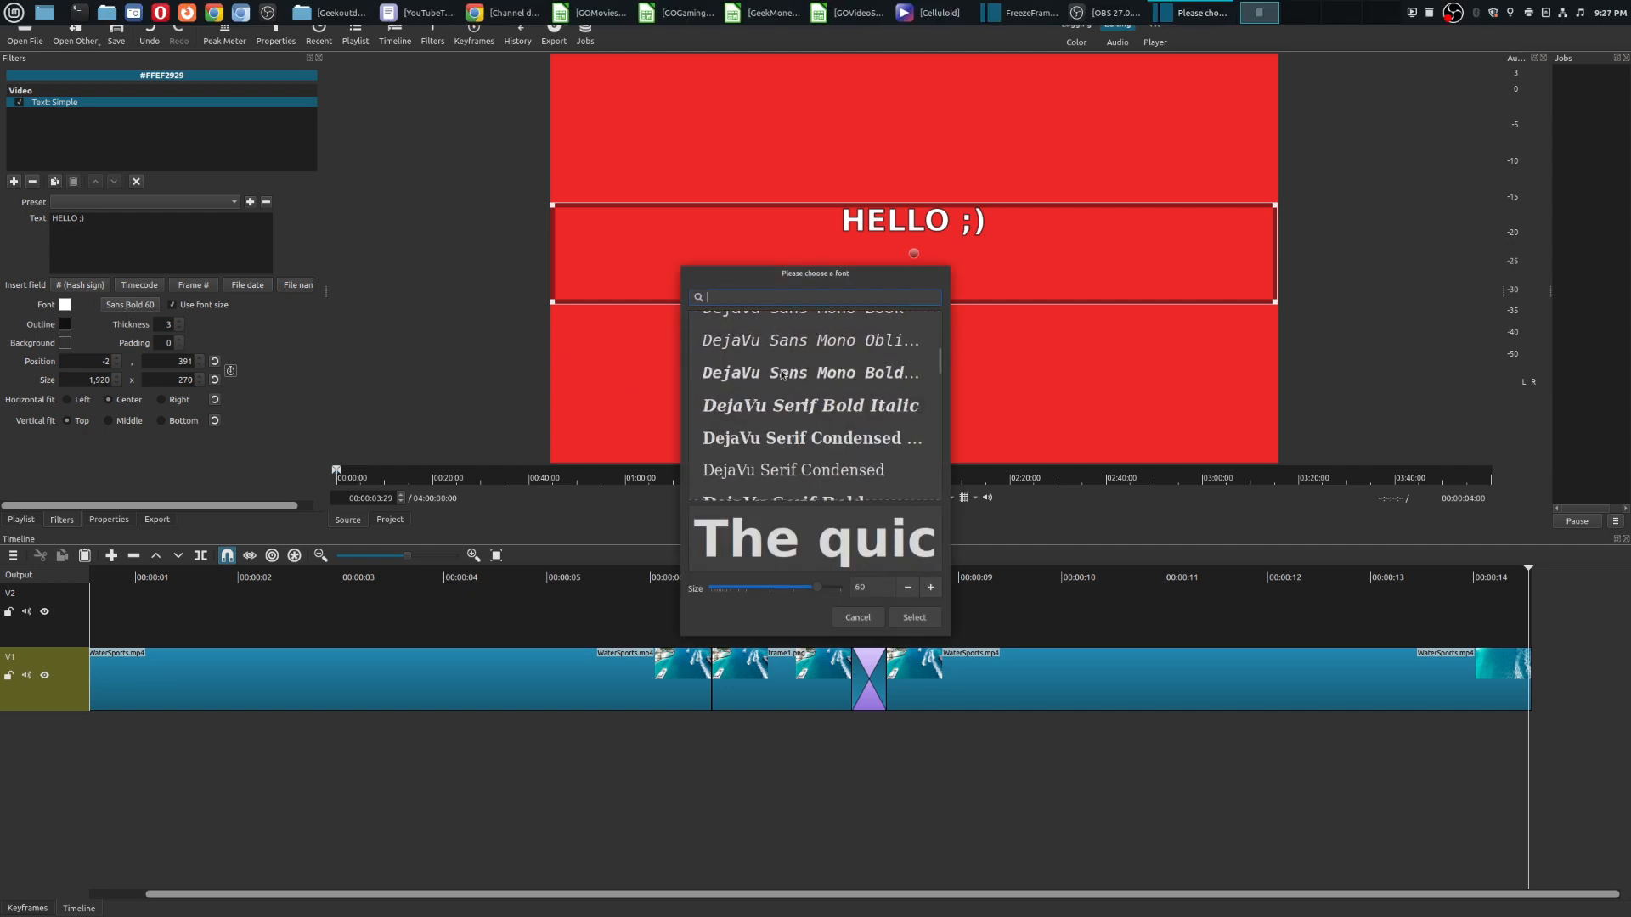
click(795, 367)
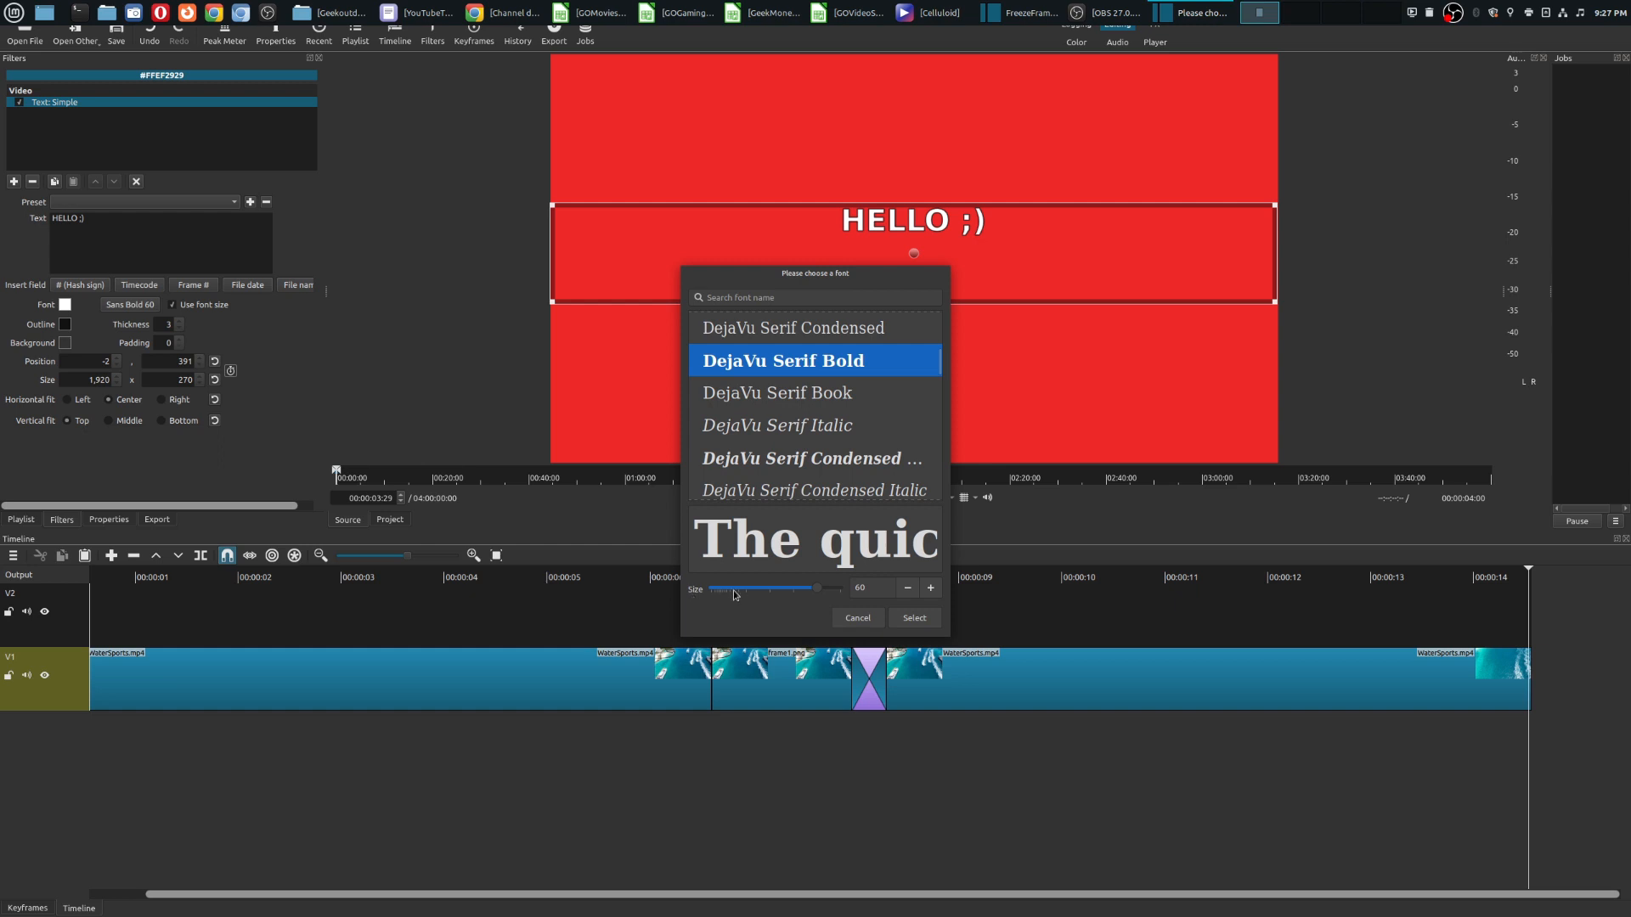
click(914, 619)
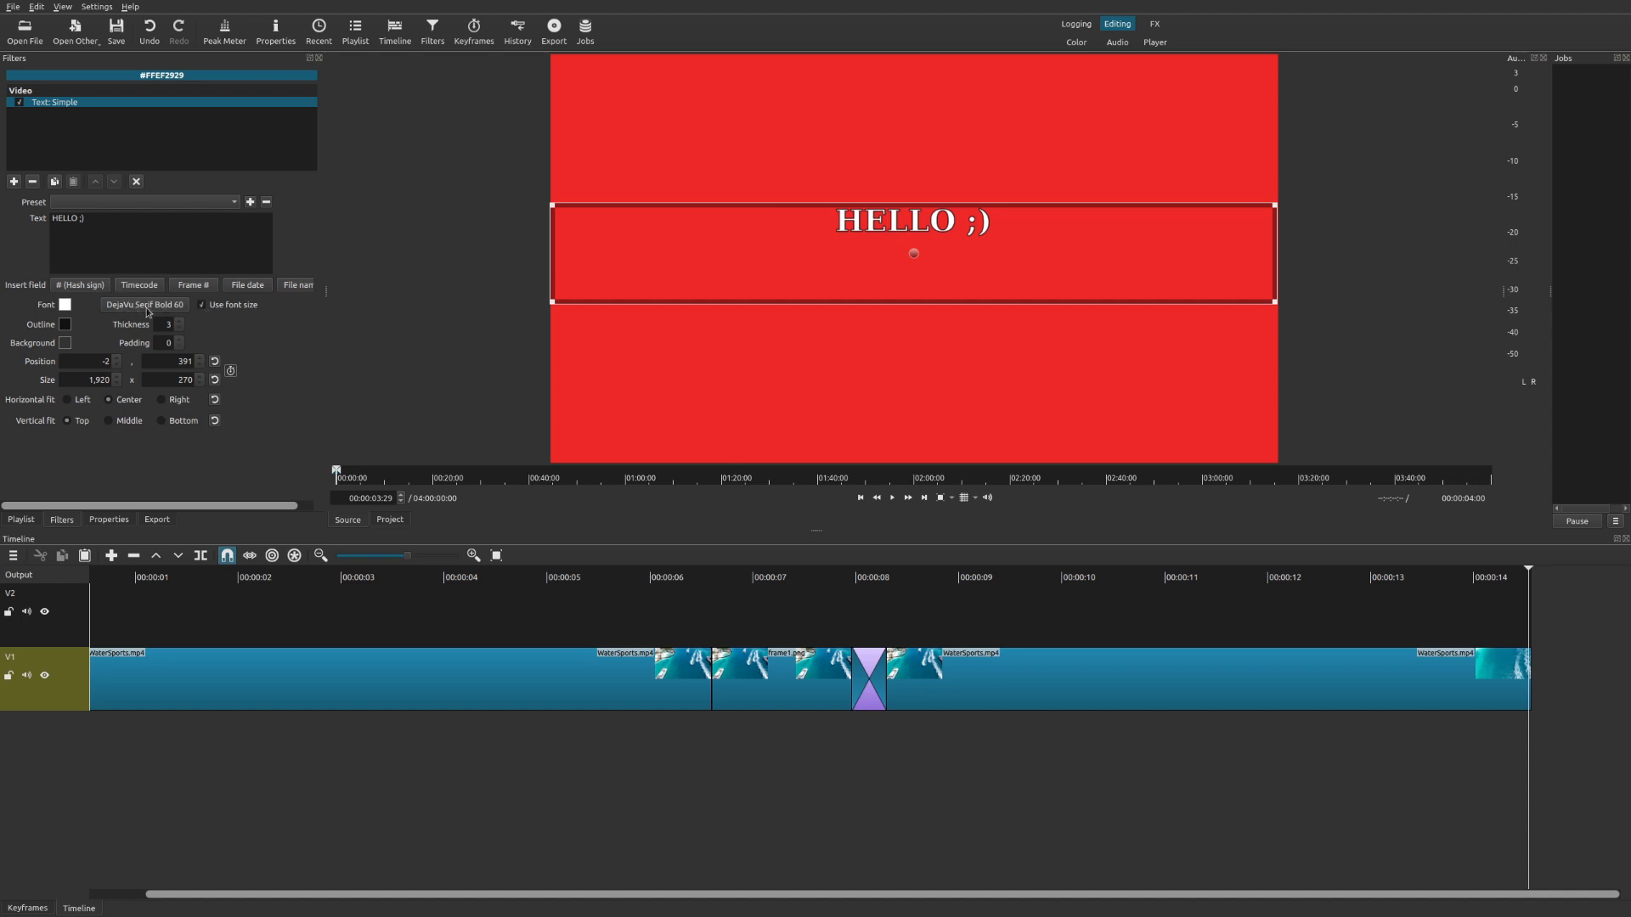
click(203, 307)
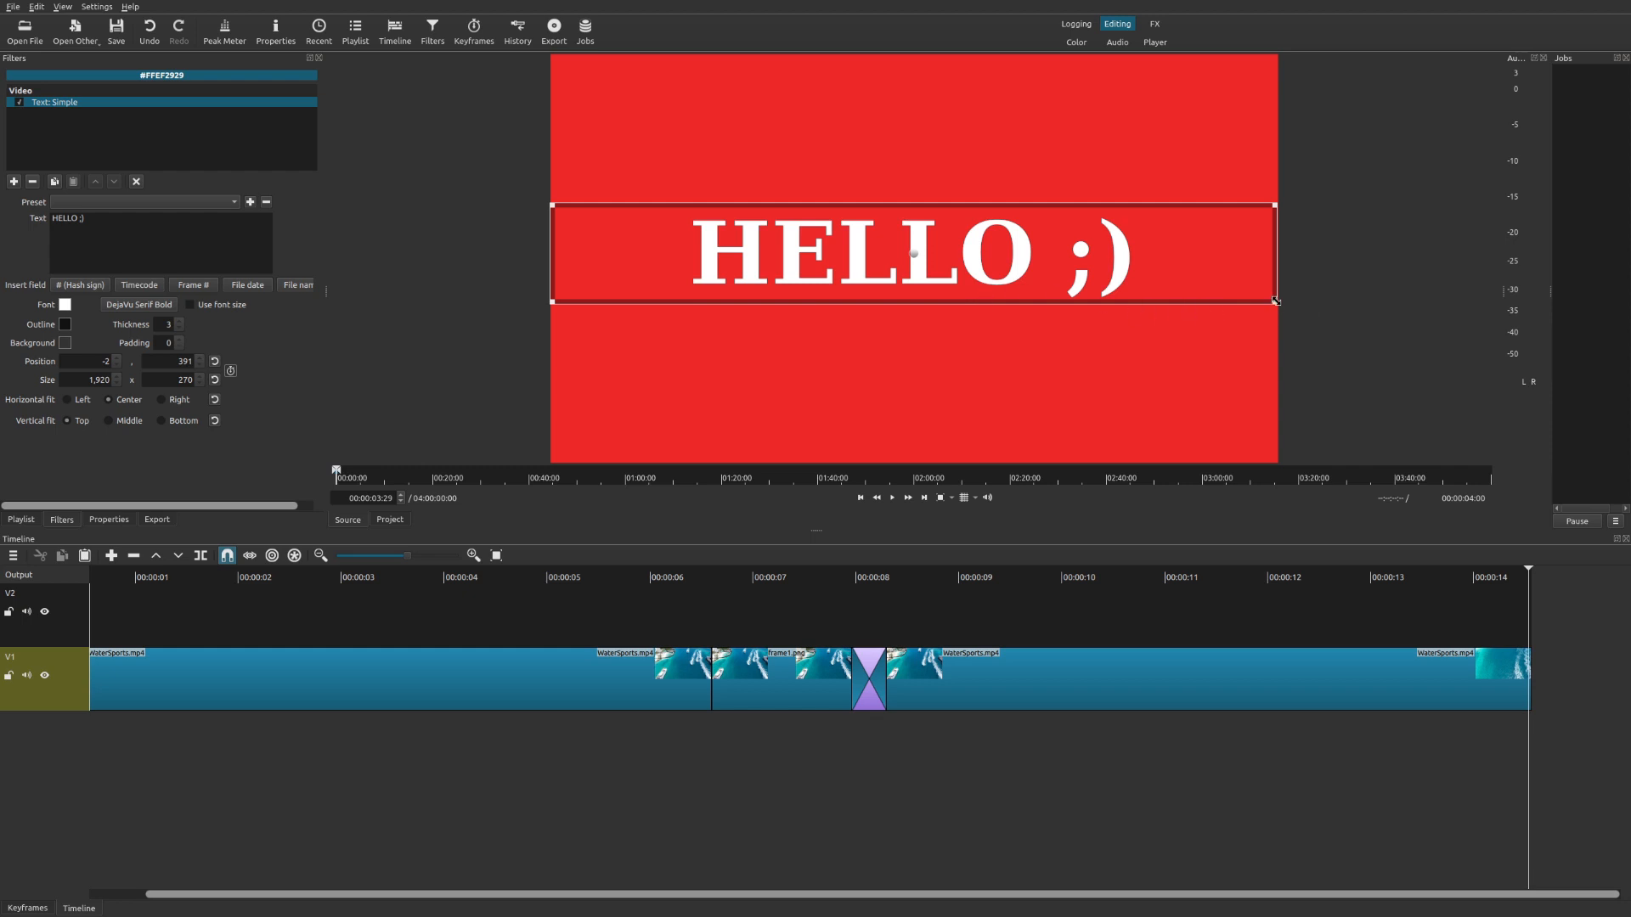
Enlarge the text box and set the text to right horizontal fit and middle vertical fit.
drag(1275, 300, 1354, 167)
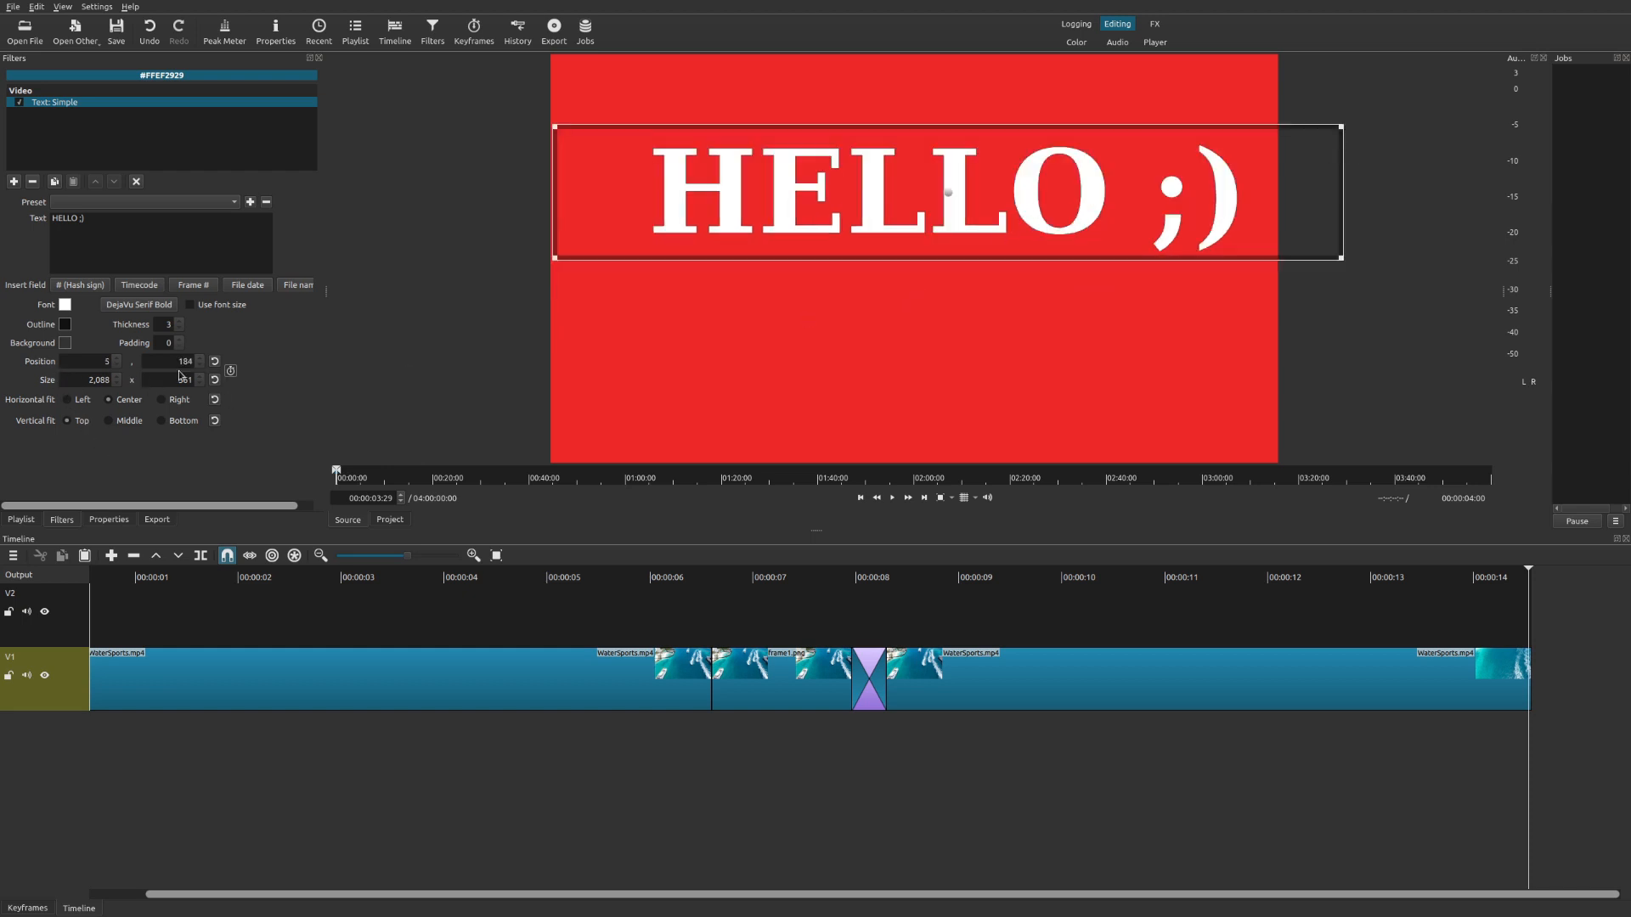
click(107, 422)
click(161, 400)
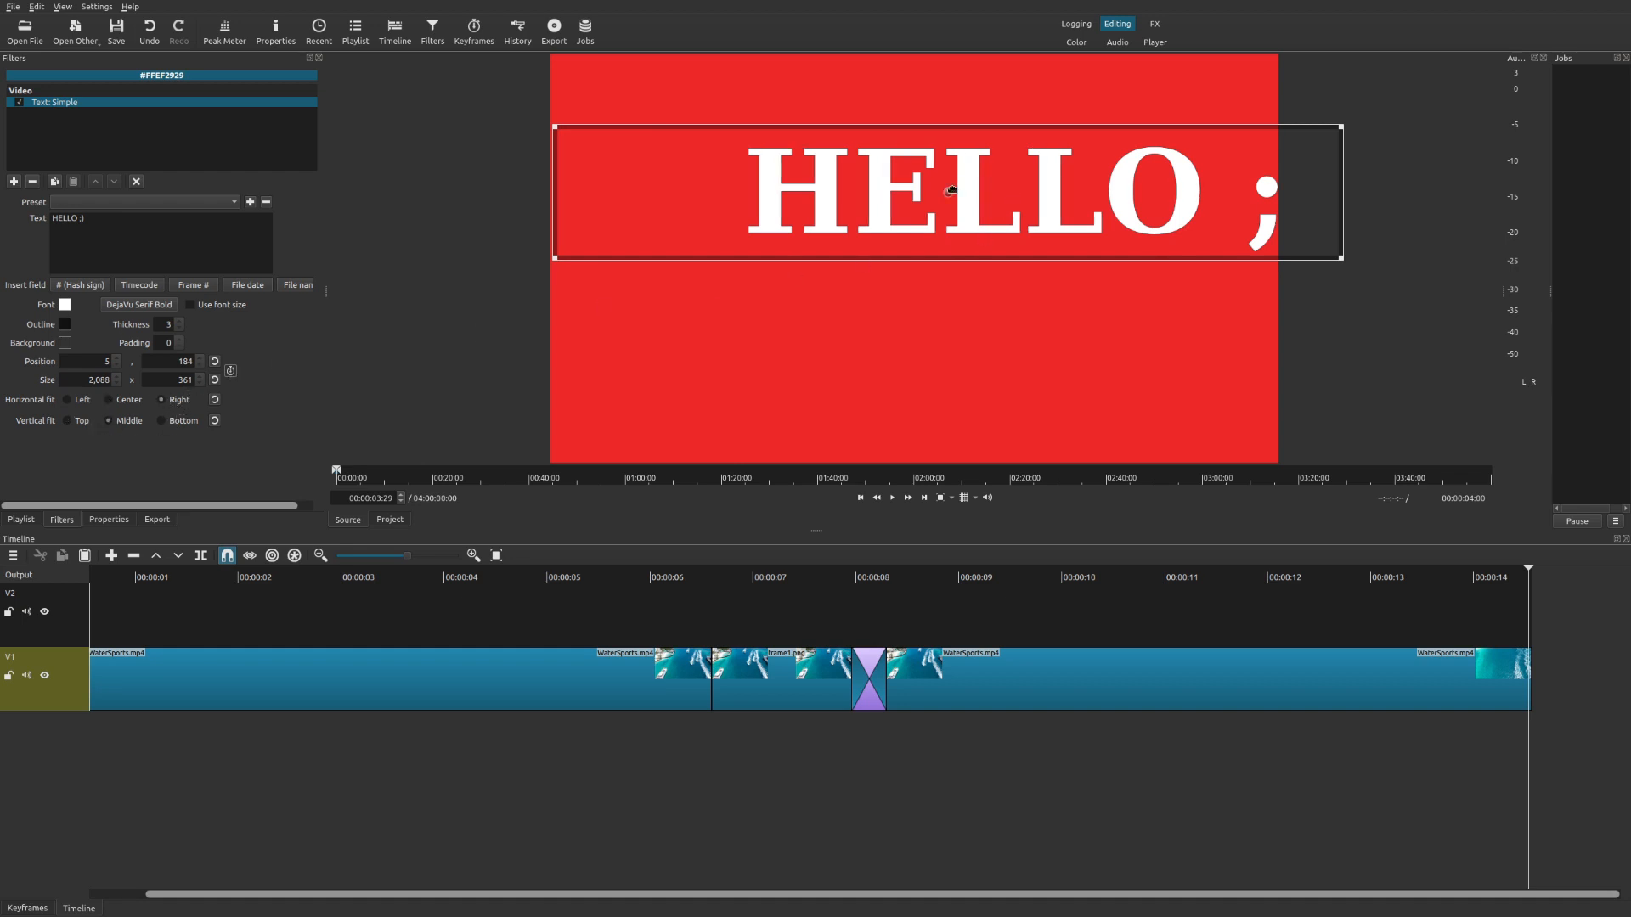
Reposition the text box to about -200, 373.
drag(948, 191, 896, 281)
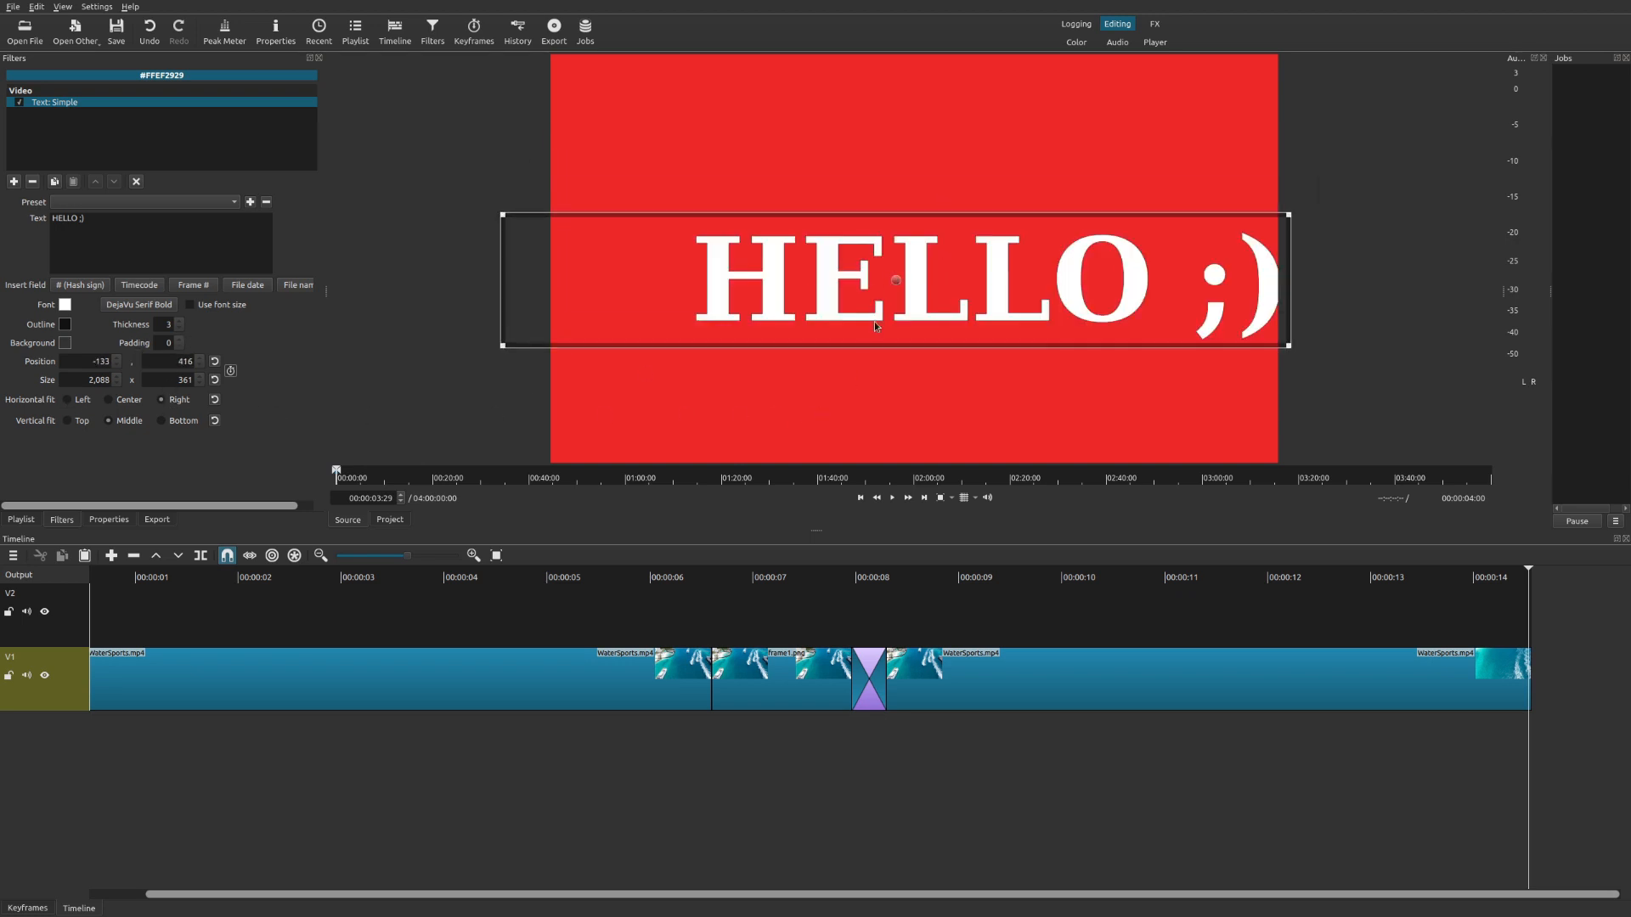
drag(885, 273, 863, 258)
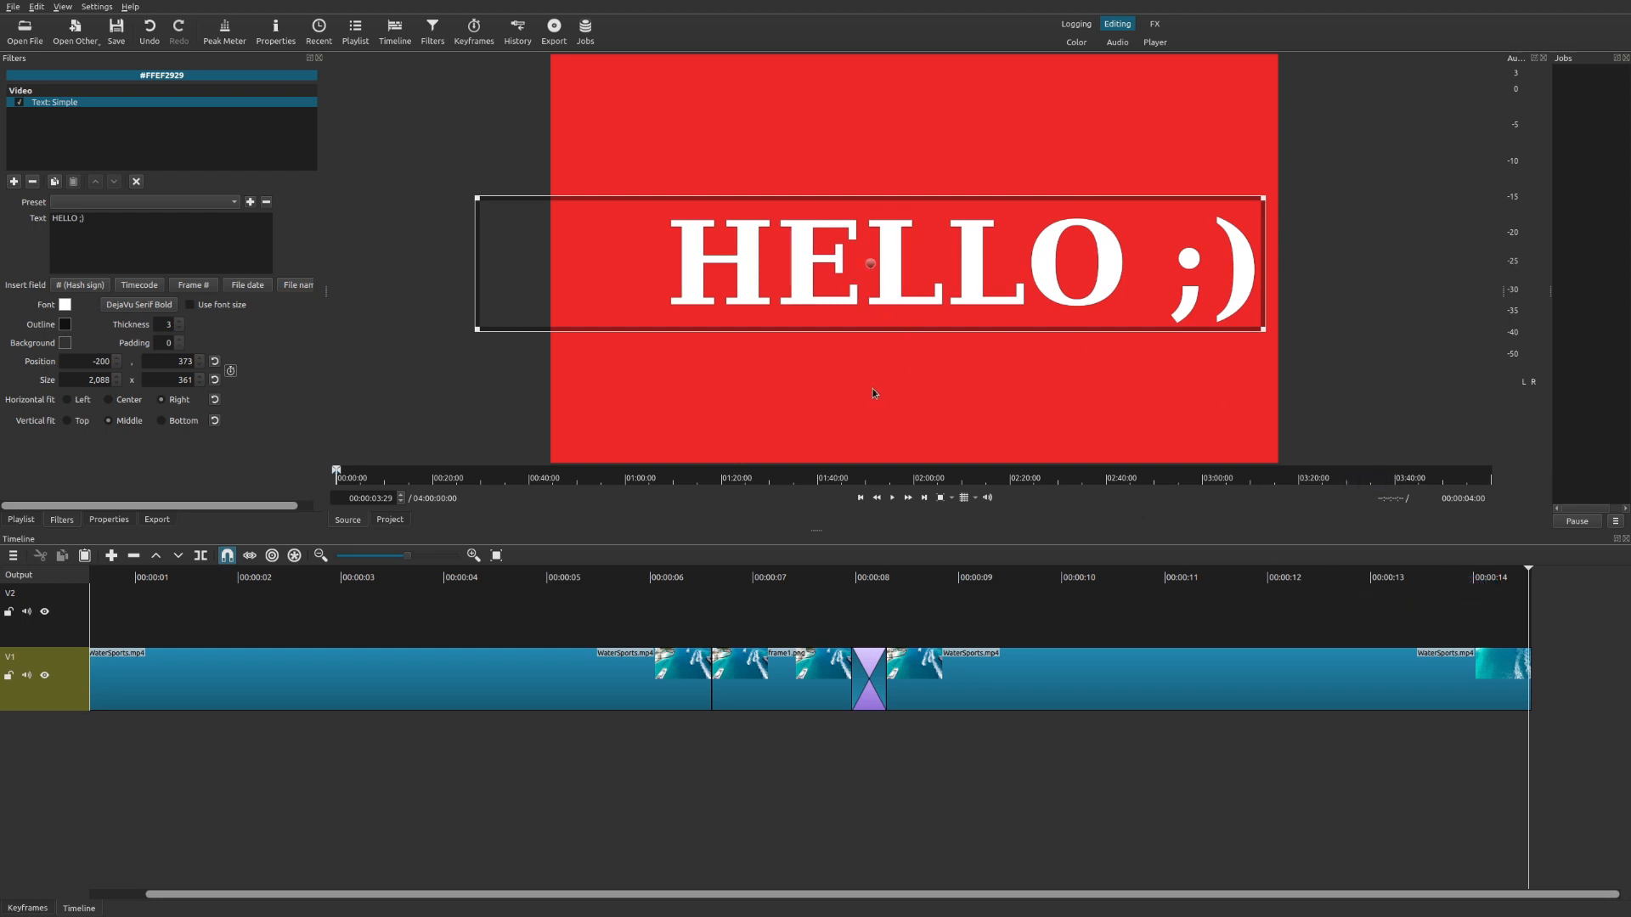
Append the text clip to the end of track V1 and play back the timeline.
drag(873, 391, 1518, 668)
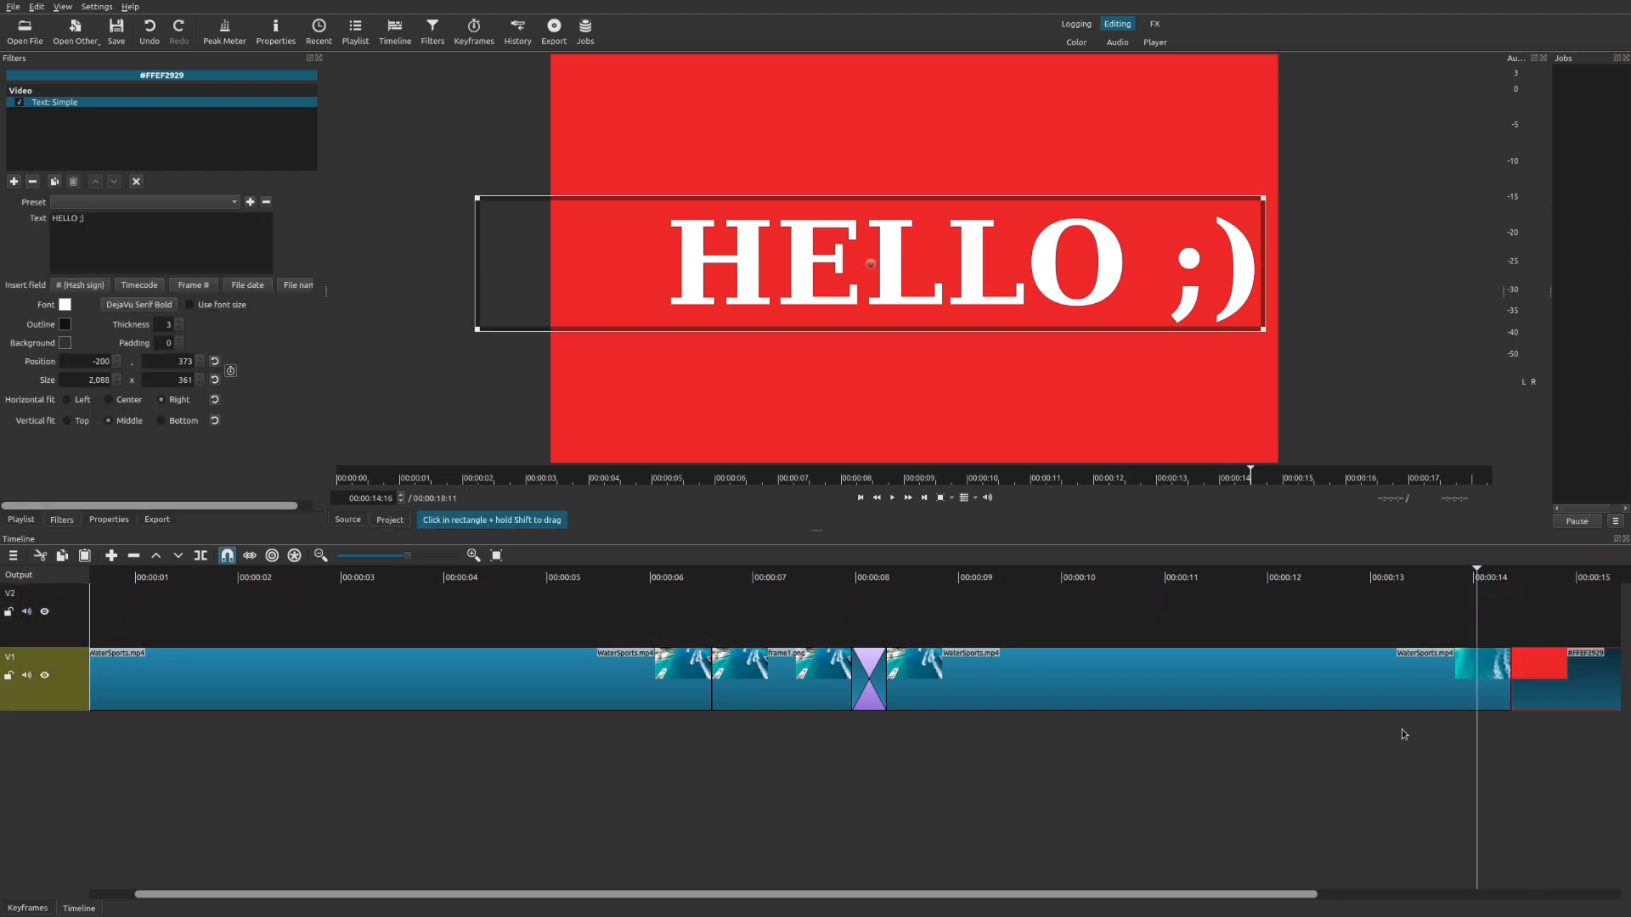
click(1396, 702)
key(space)
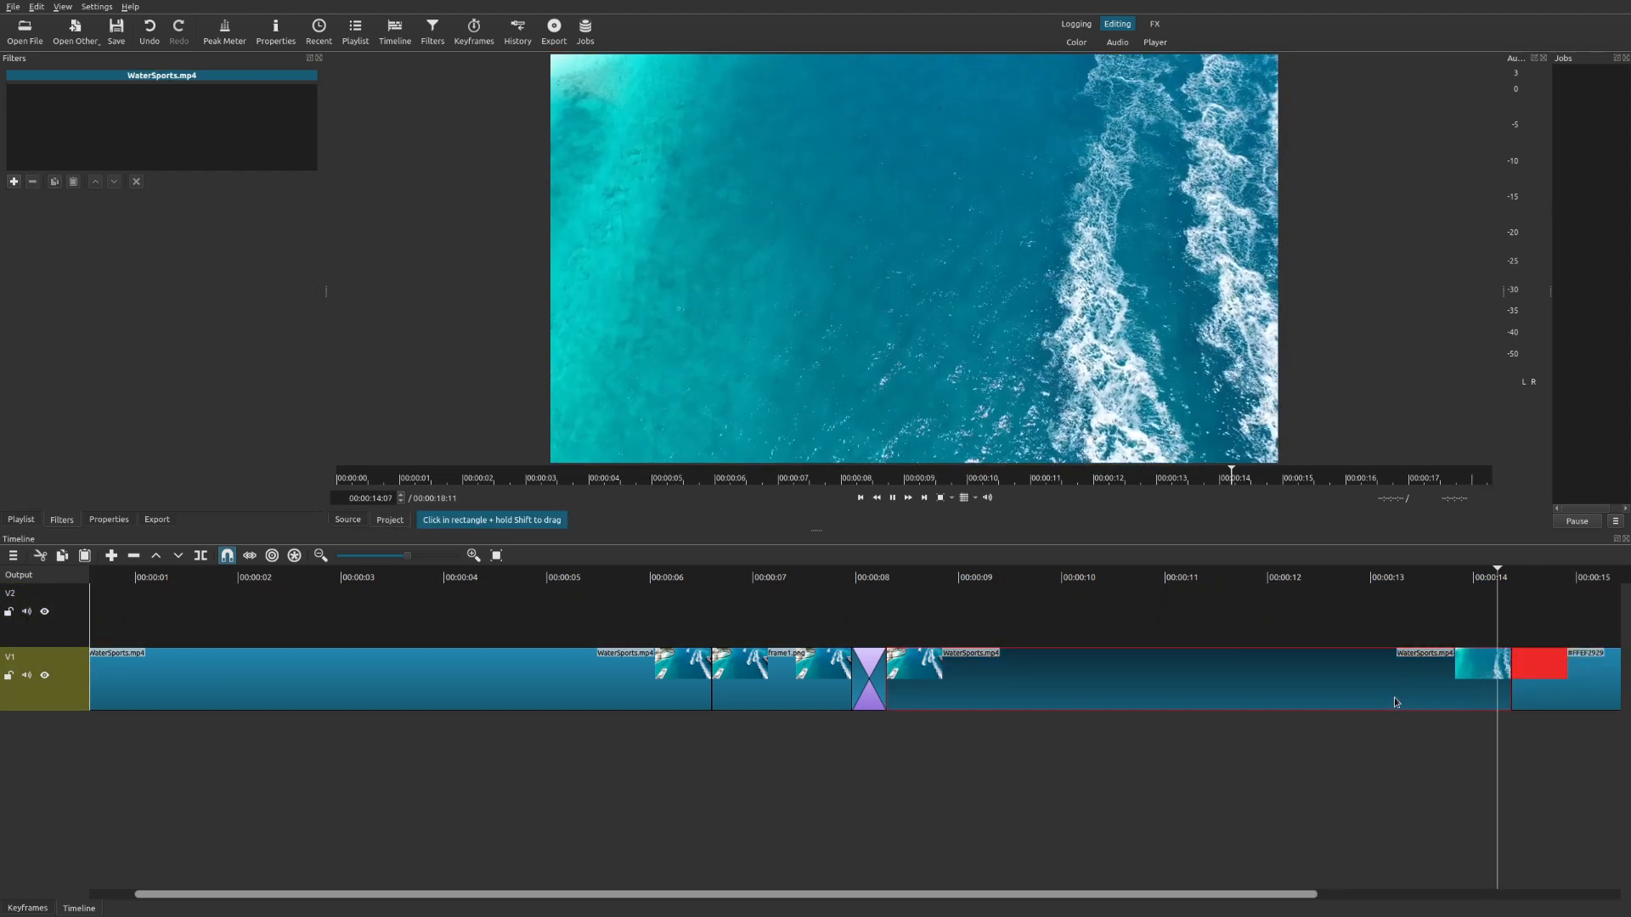
Pause playback, select the title clip and browse the available video filters for it.
key(space)
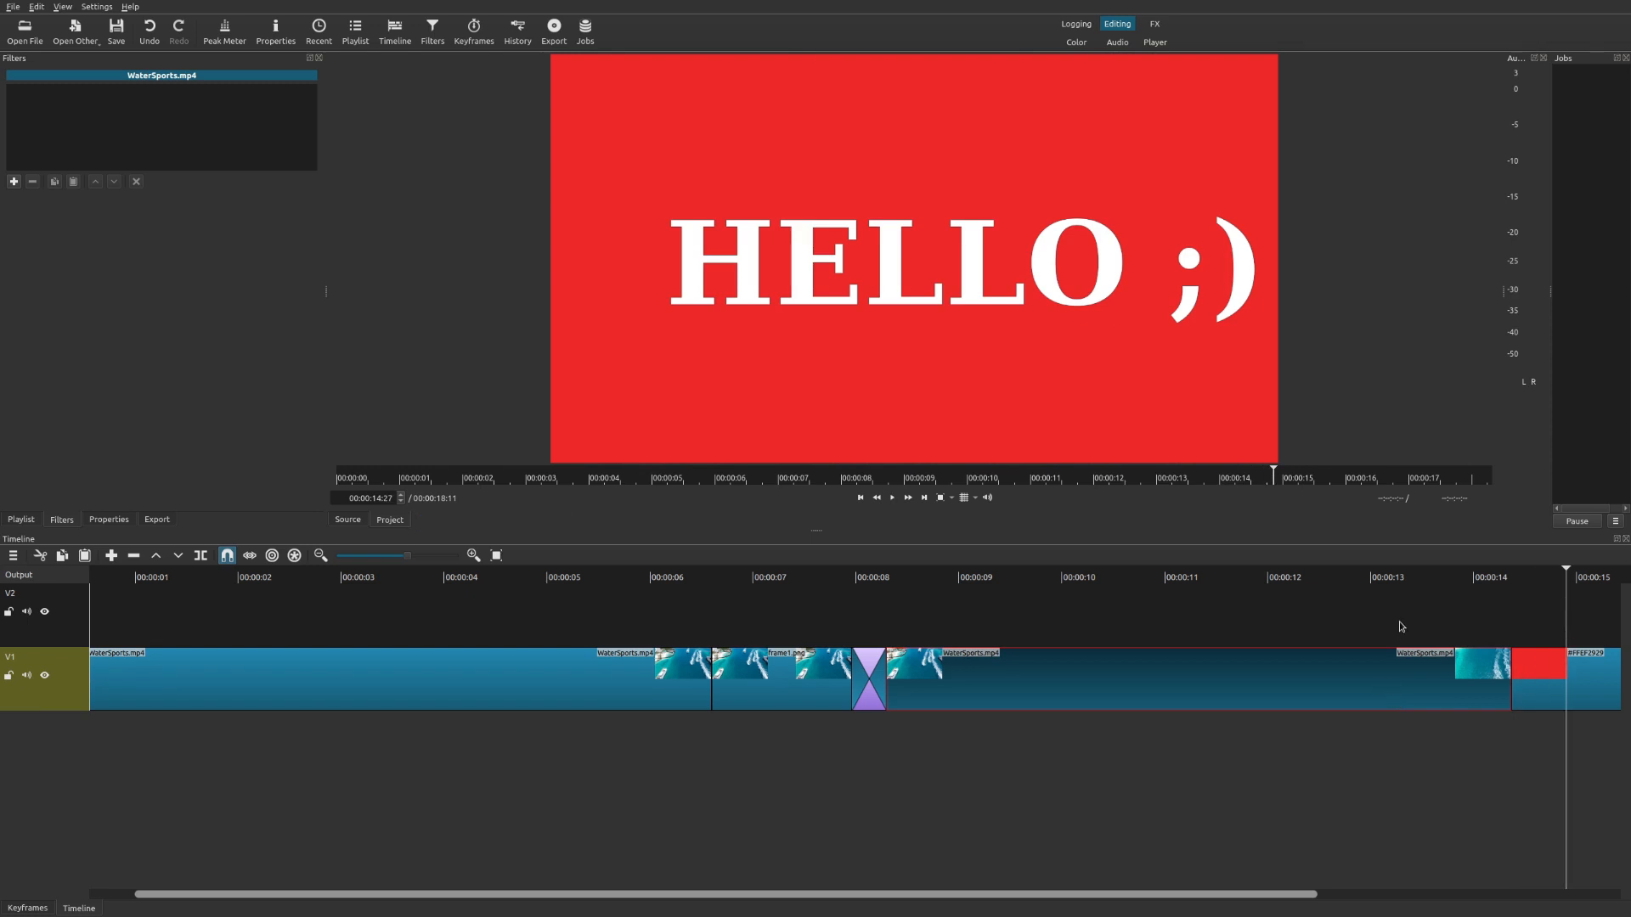
click(1550, 679)
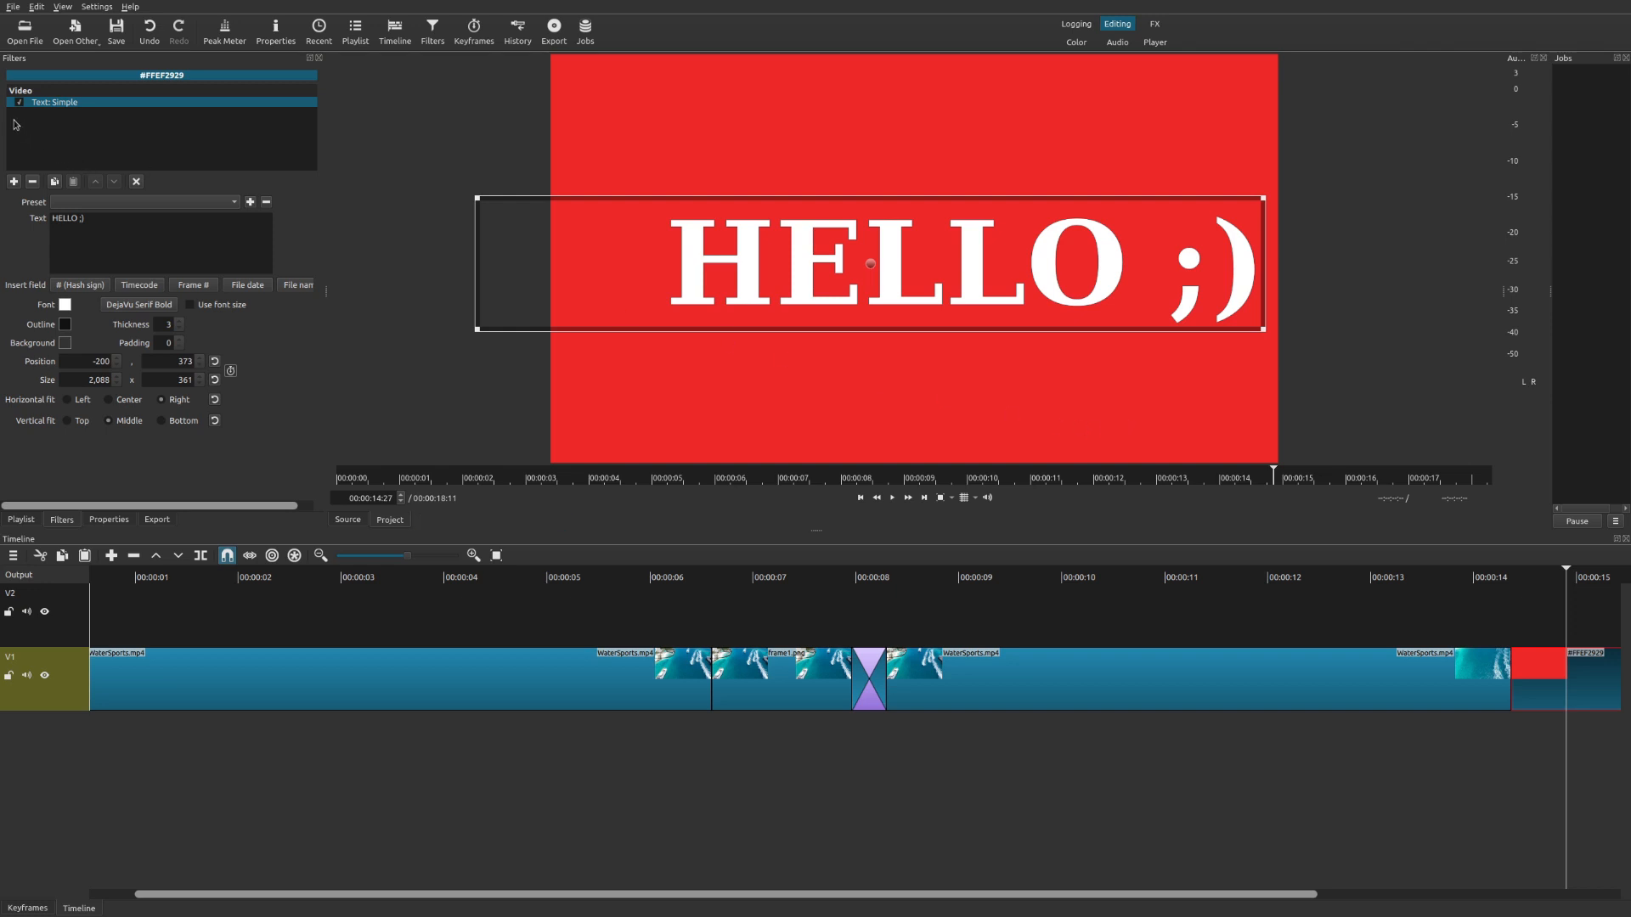
click(13, 181)
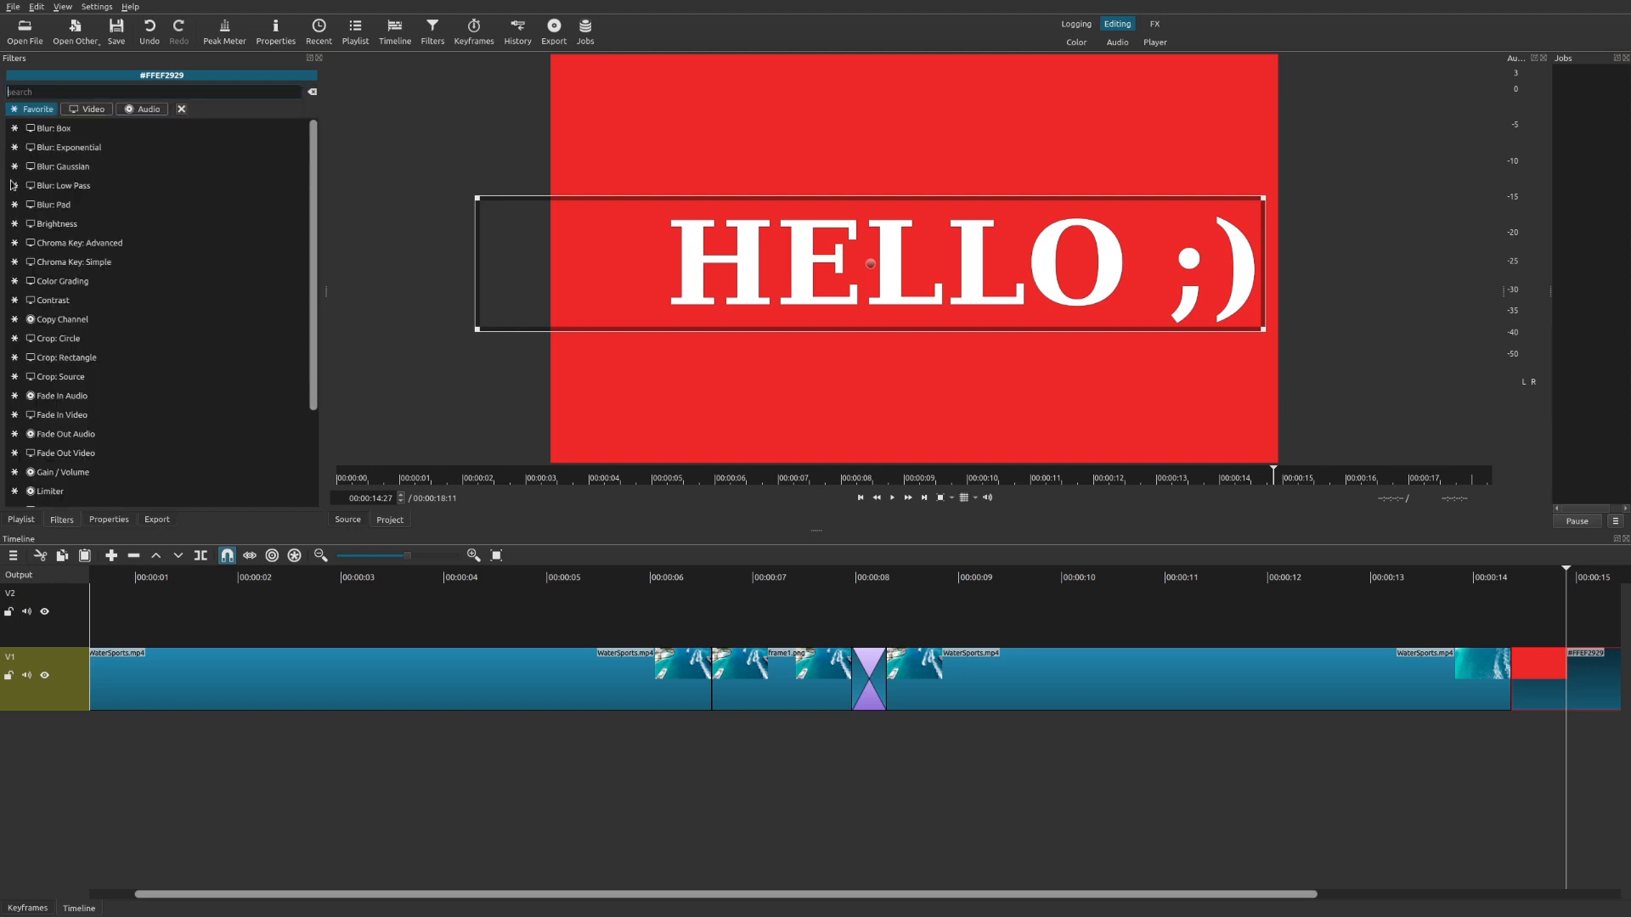
scroll(140, 338, down, 3)
scroll(169, 403, up, 3)
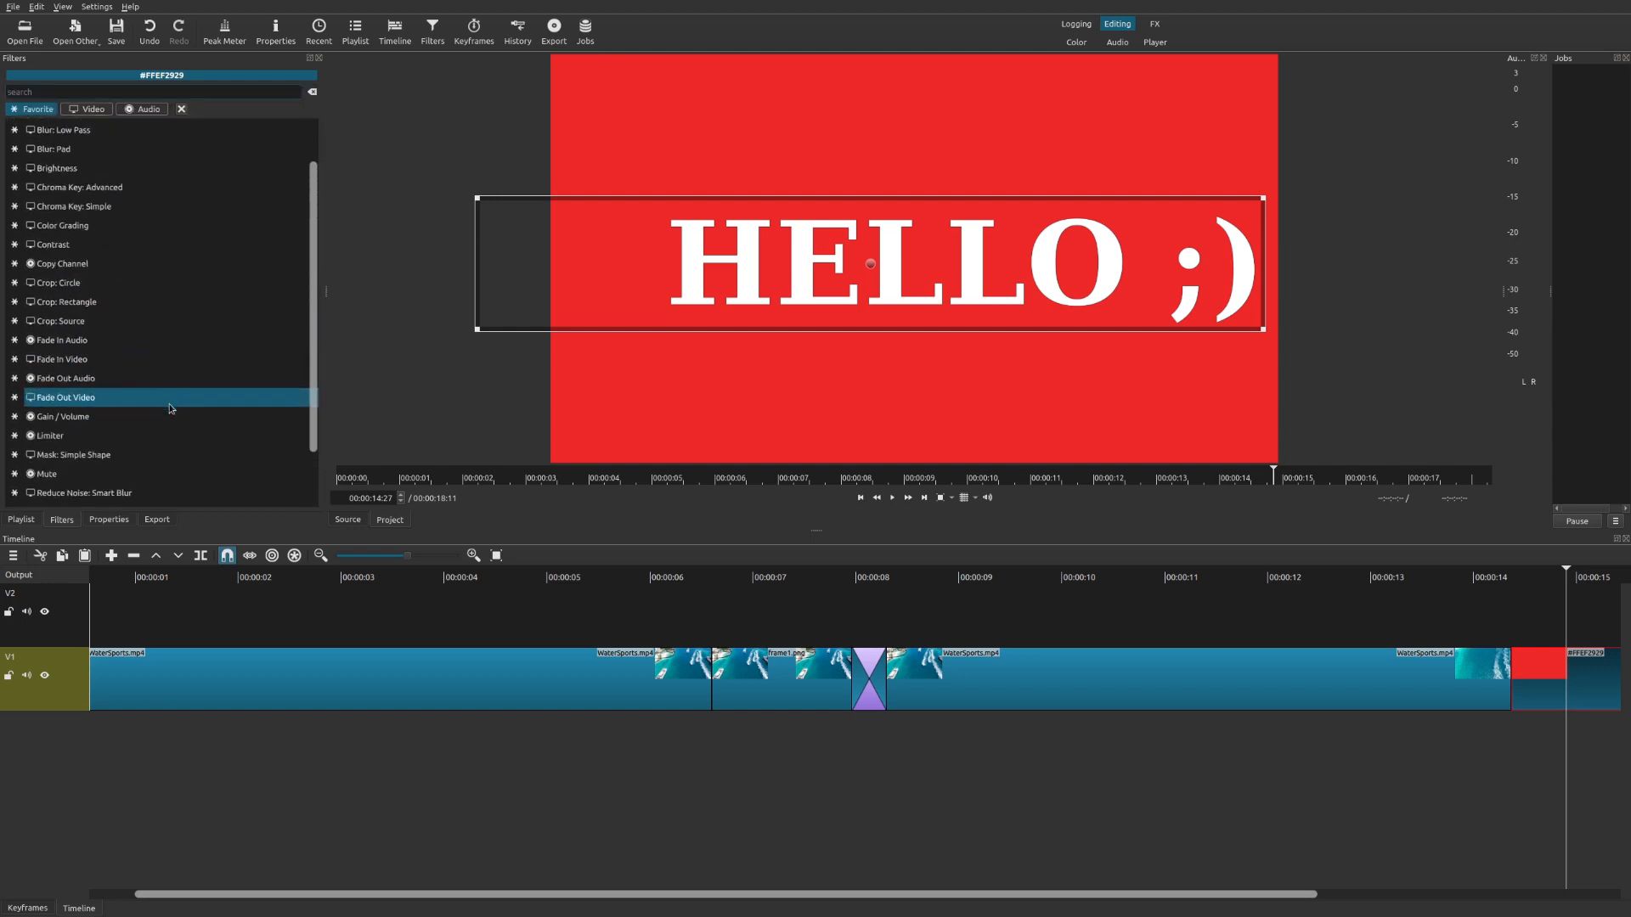
click(94, 108)
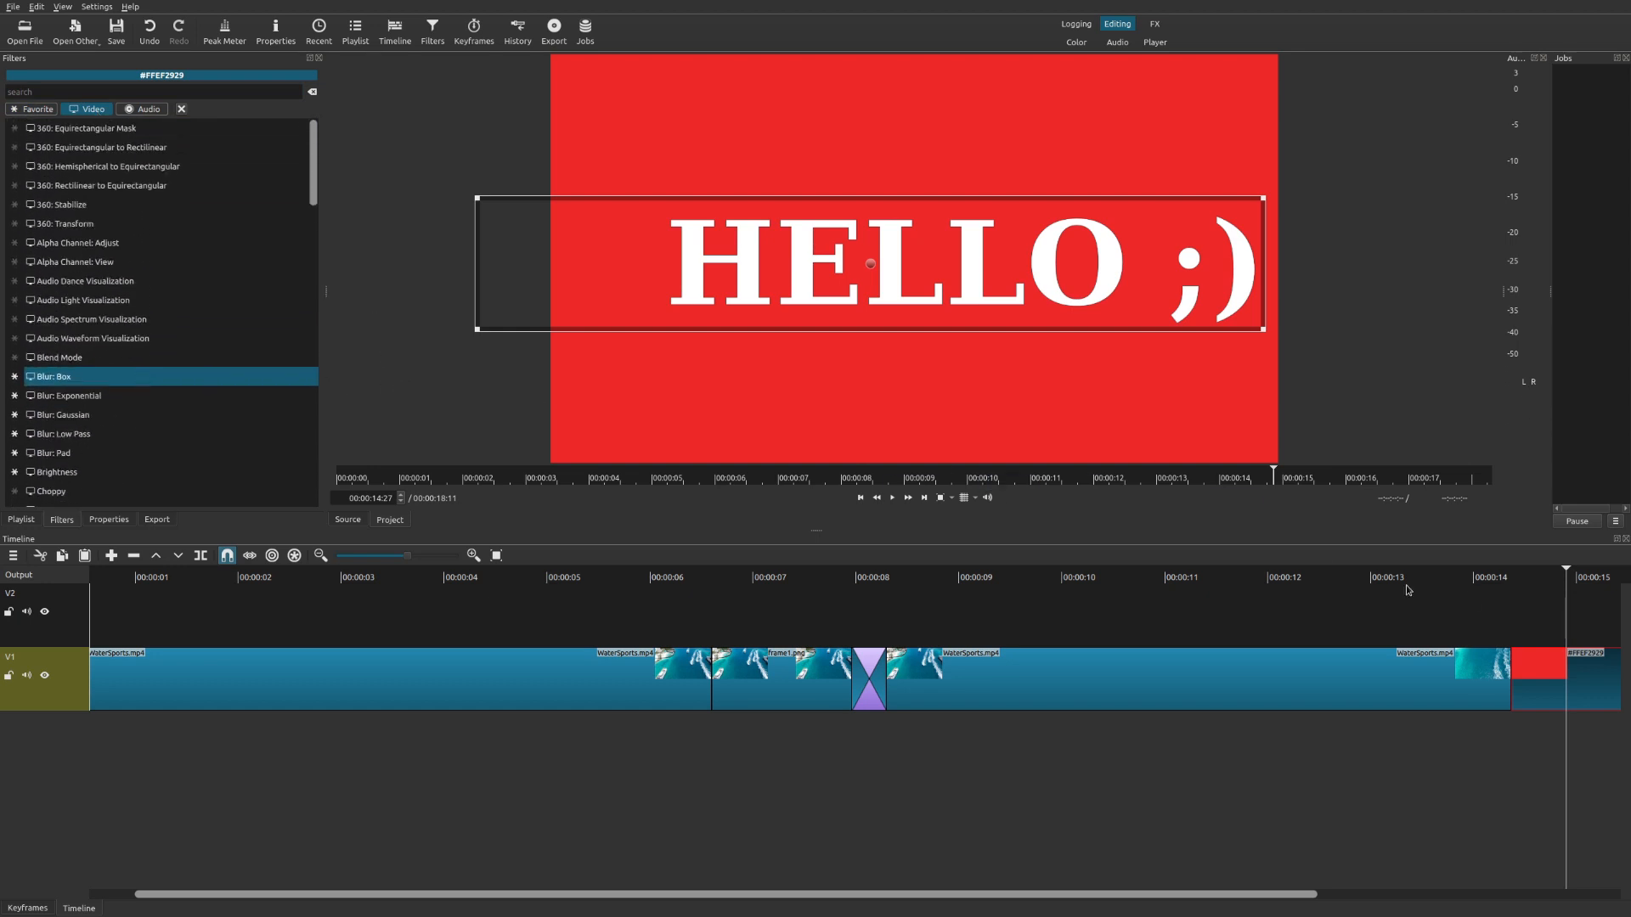
click(1431, 678)
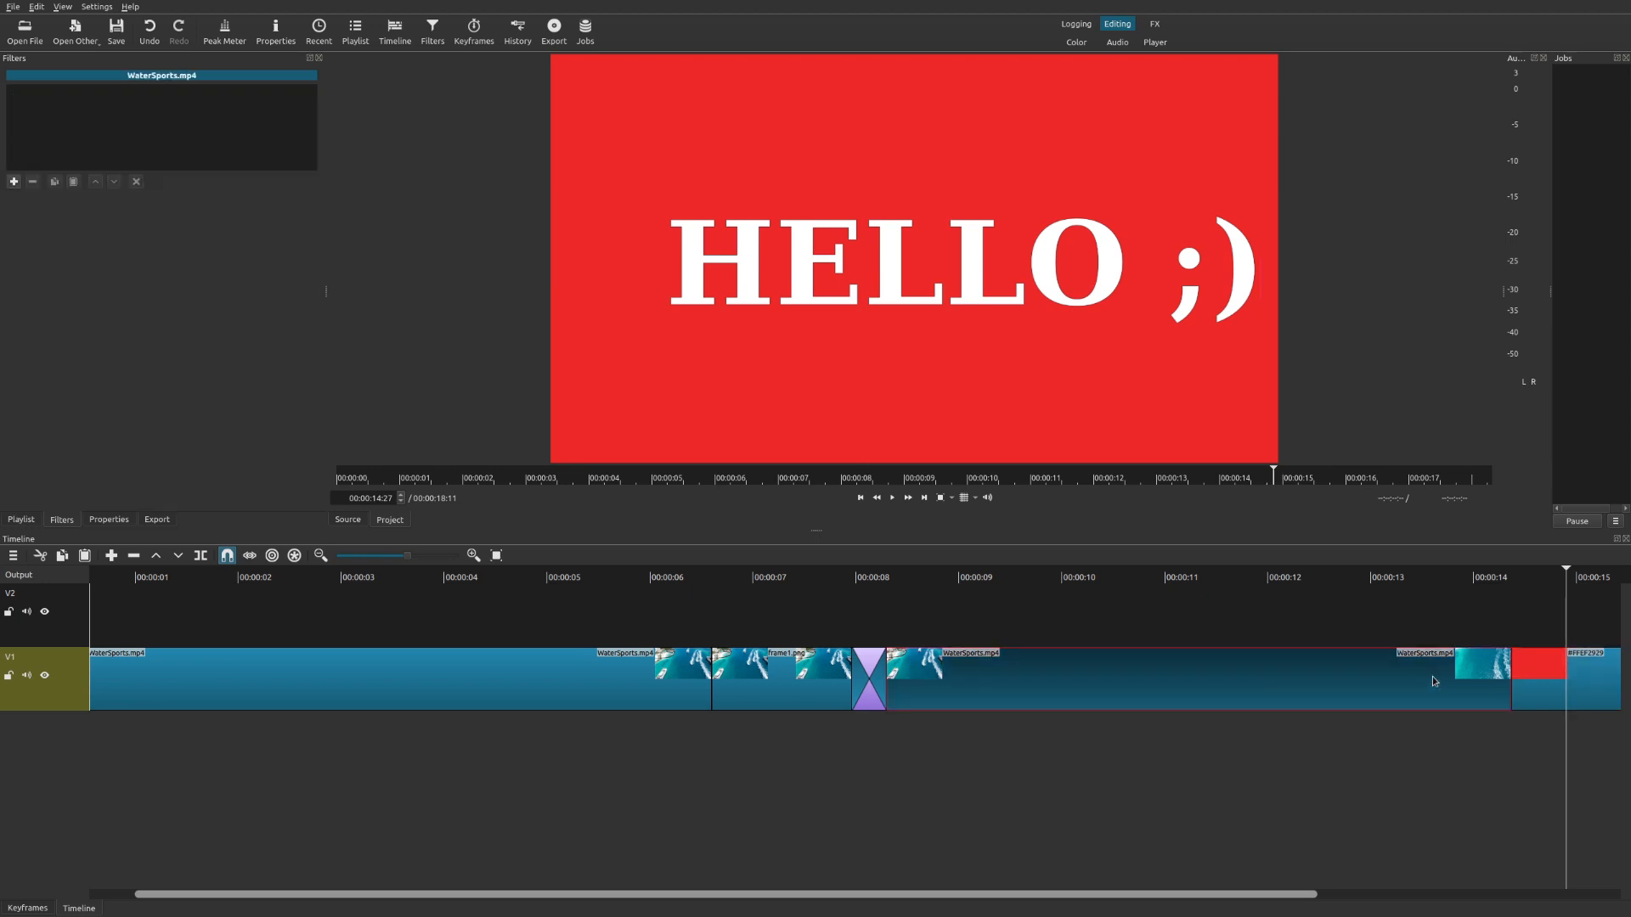
click(1541, 681)
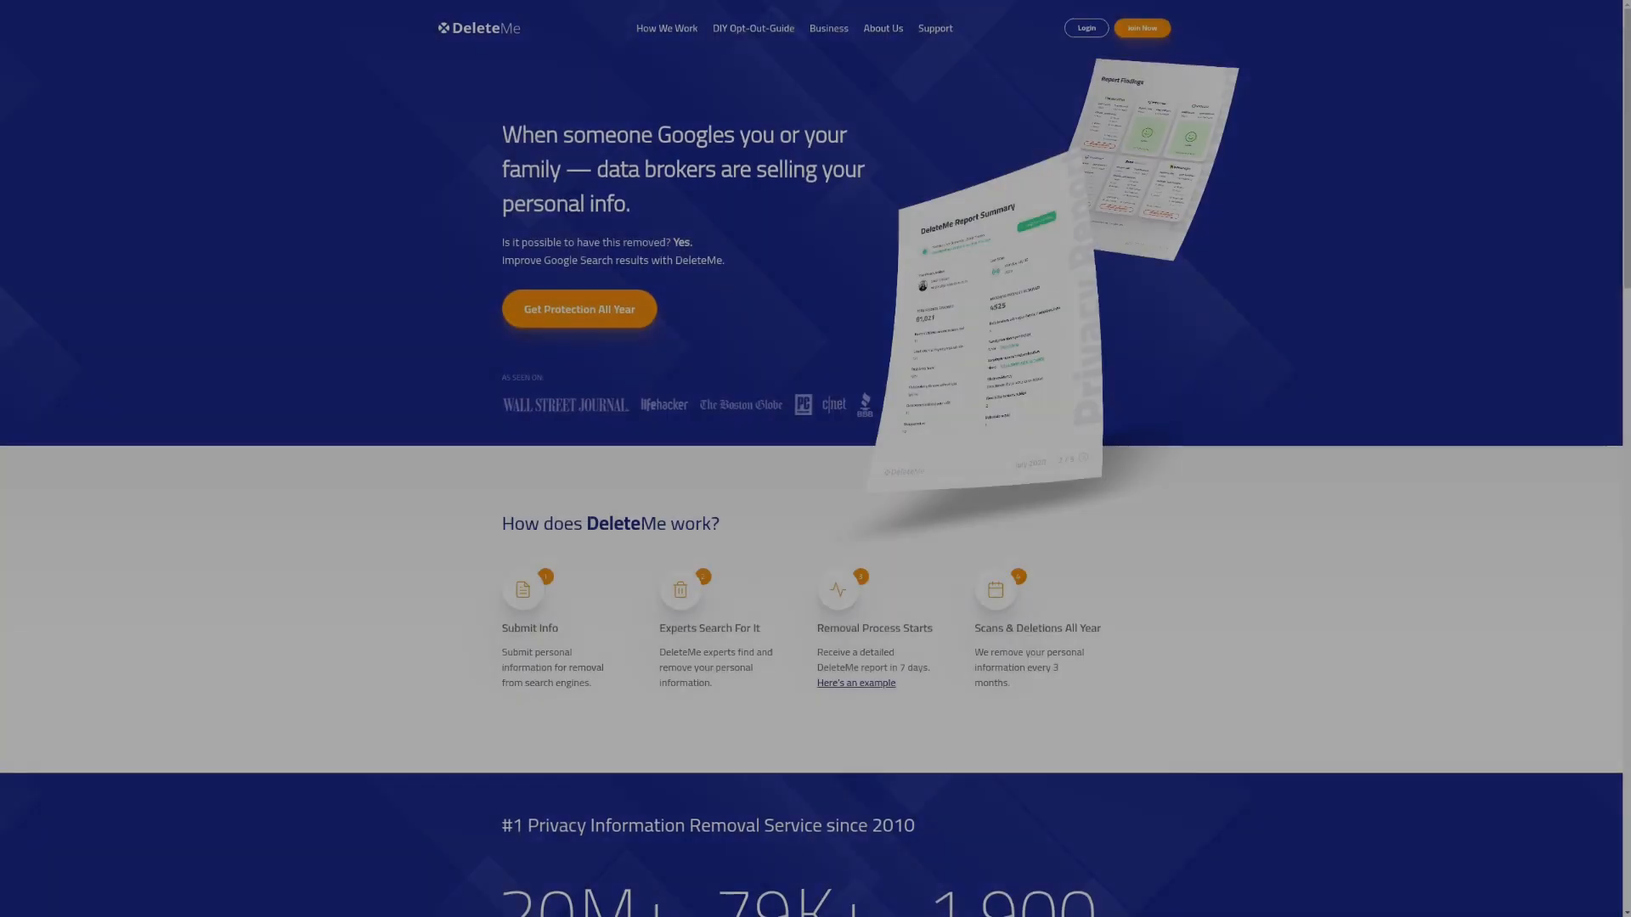
scroll(815, 499, down, 1)
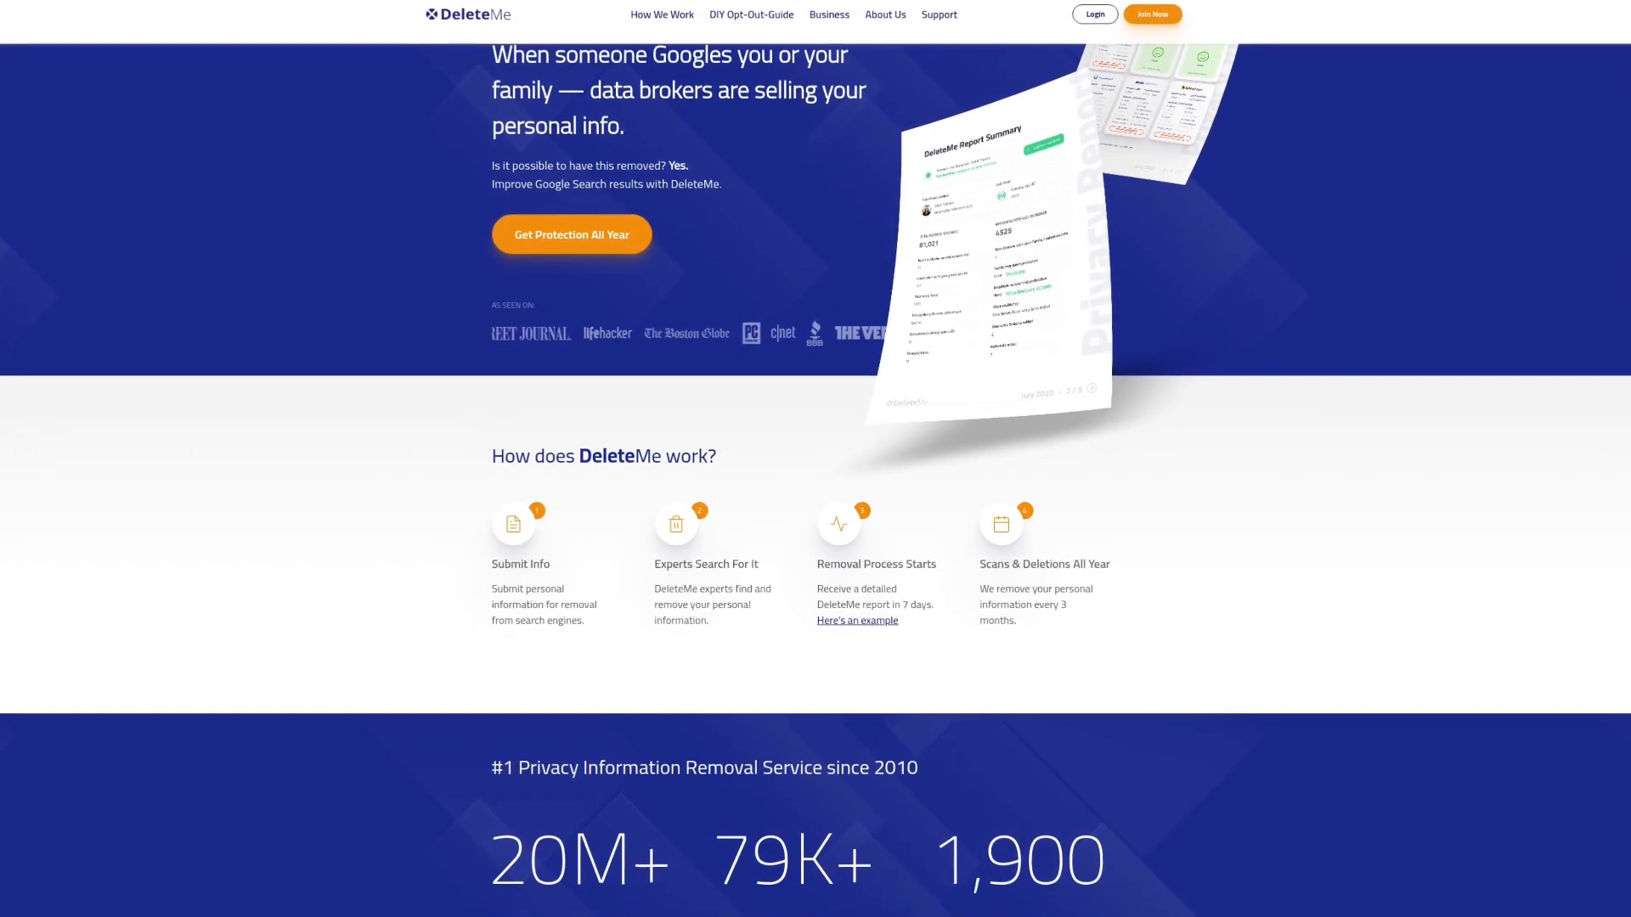
scroll(815, 500, down, 1)
scroll(815, 499, down, 1)
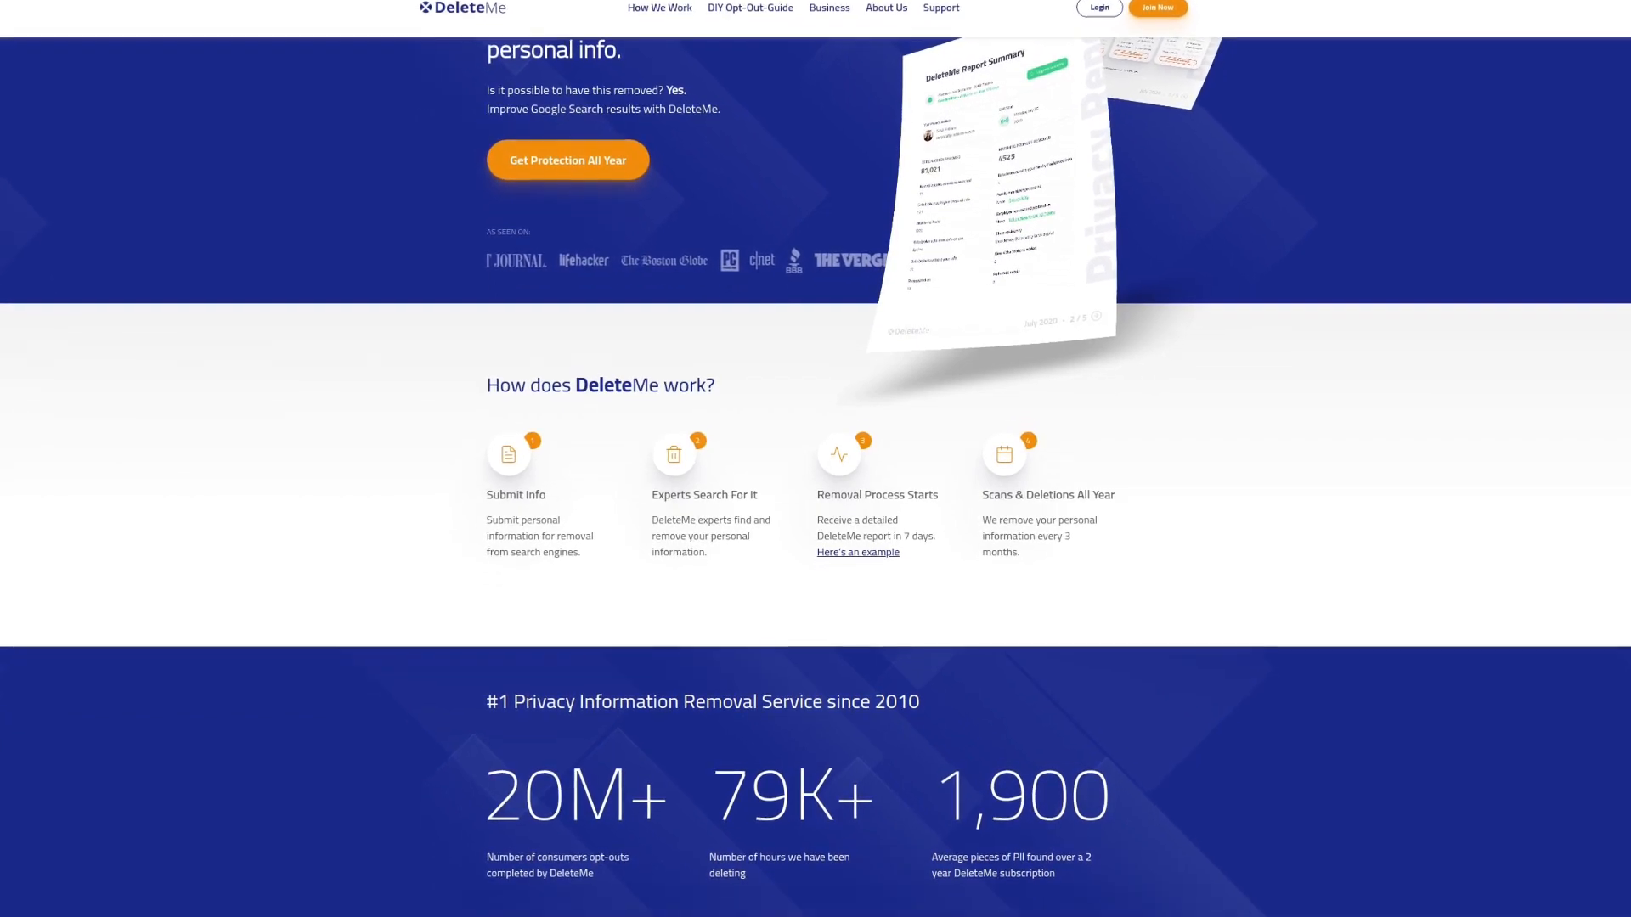
scroll(815, 499, down, 1)
scroll(815, 500, down, 1)
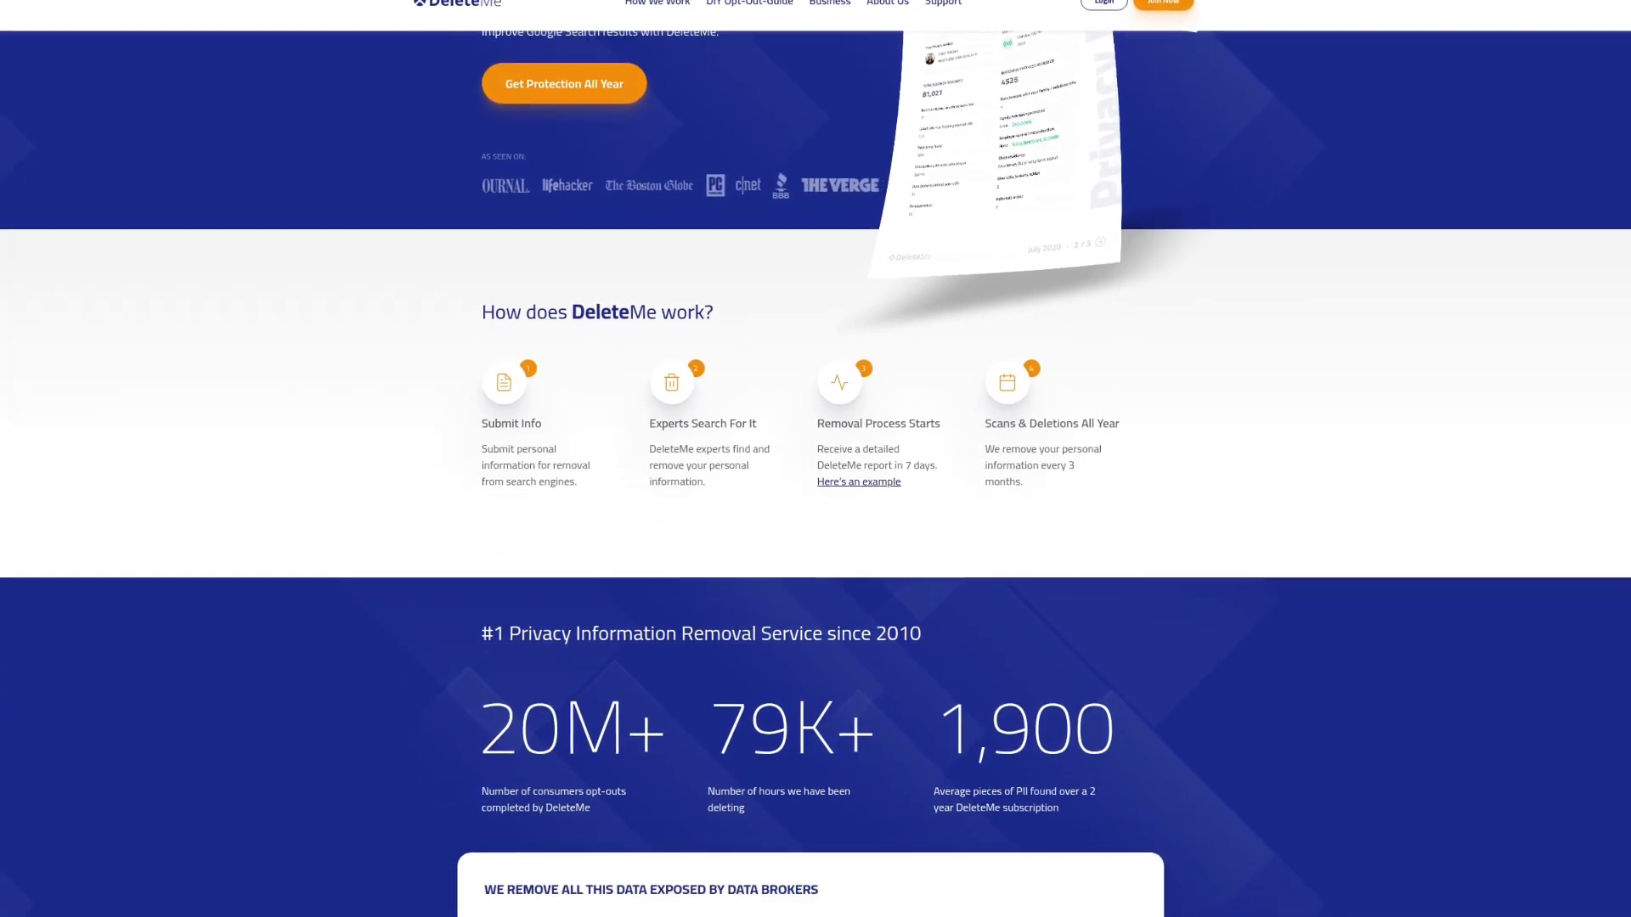
scroll(815, 500, down, 1)
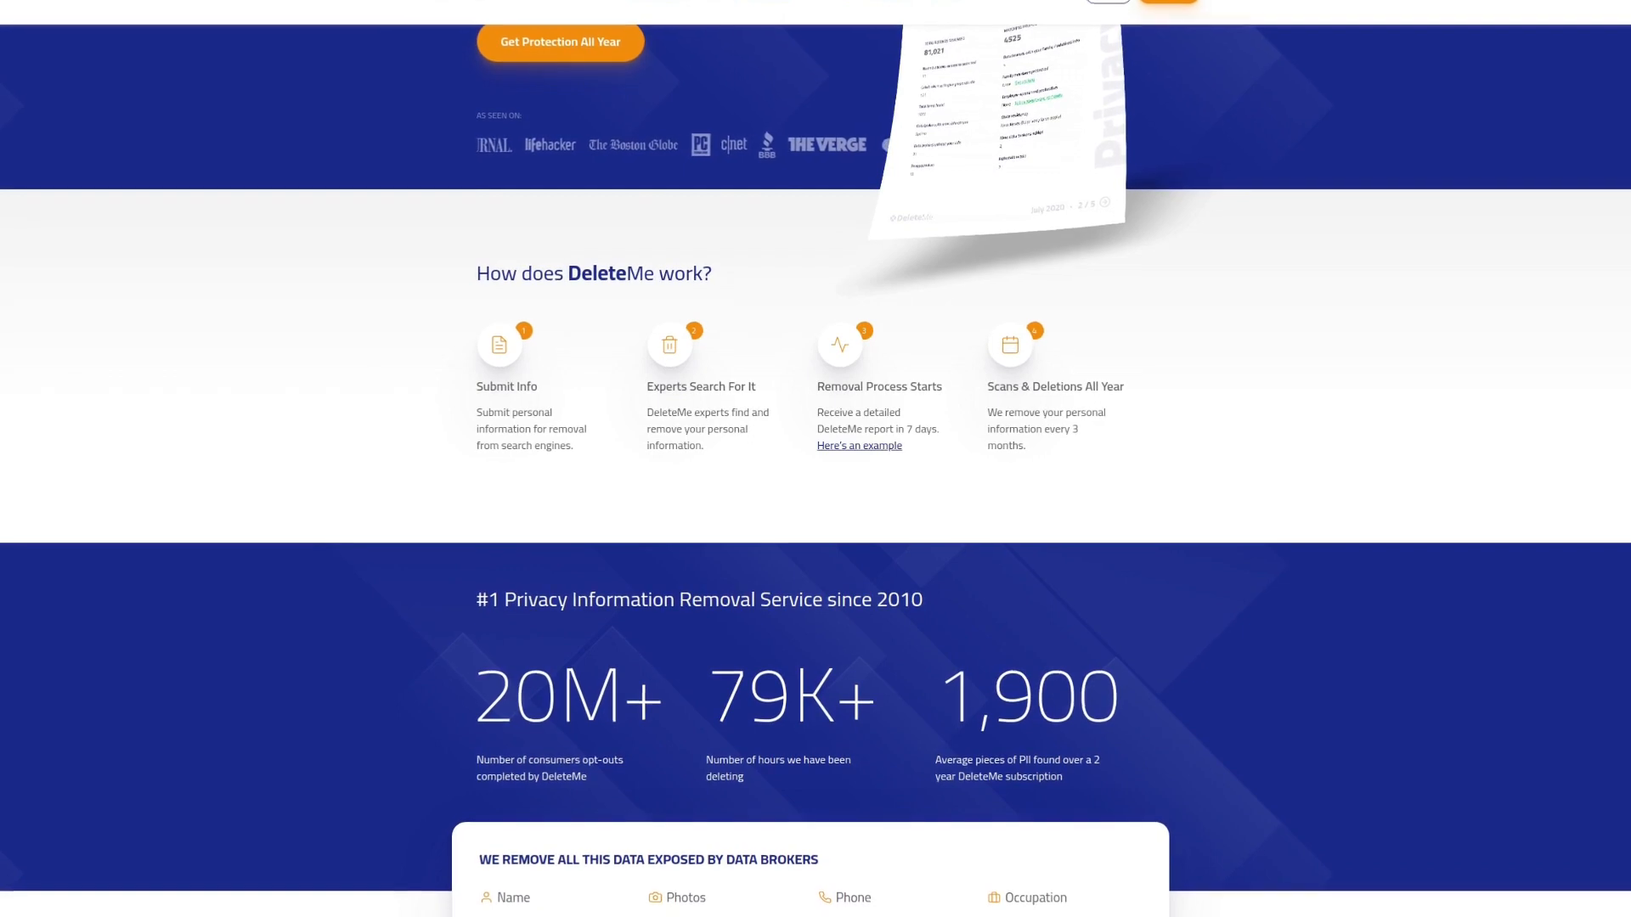
scroll(816, 499, down, 1)
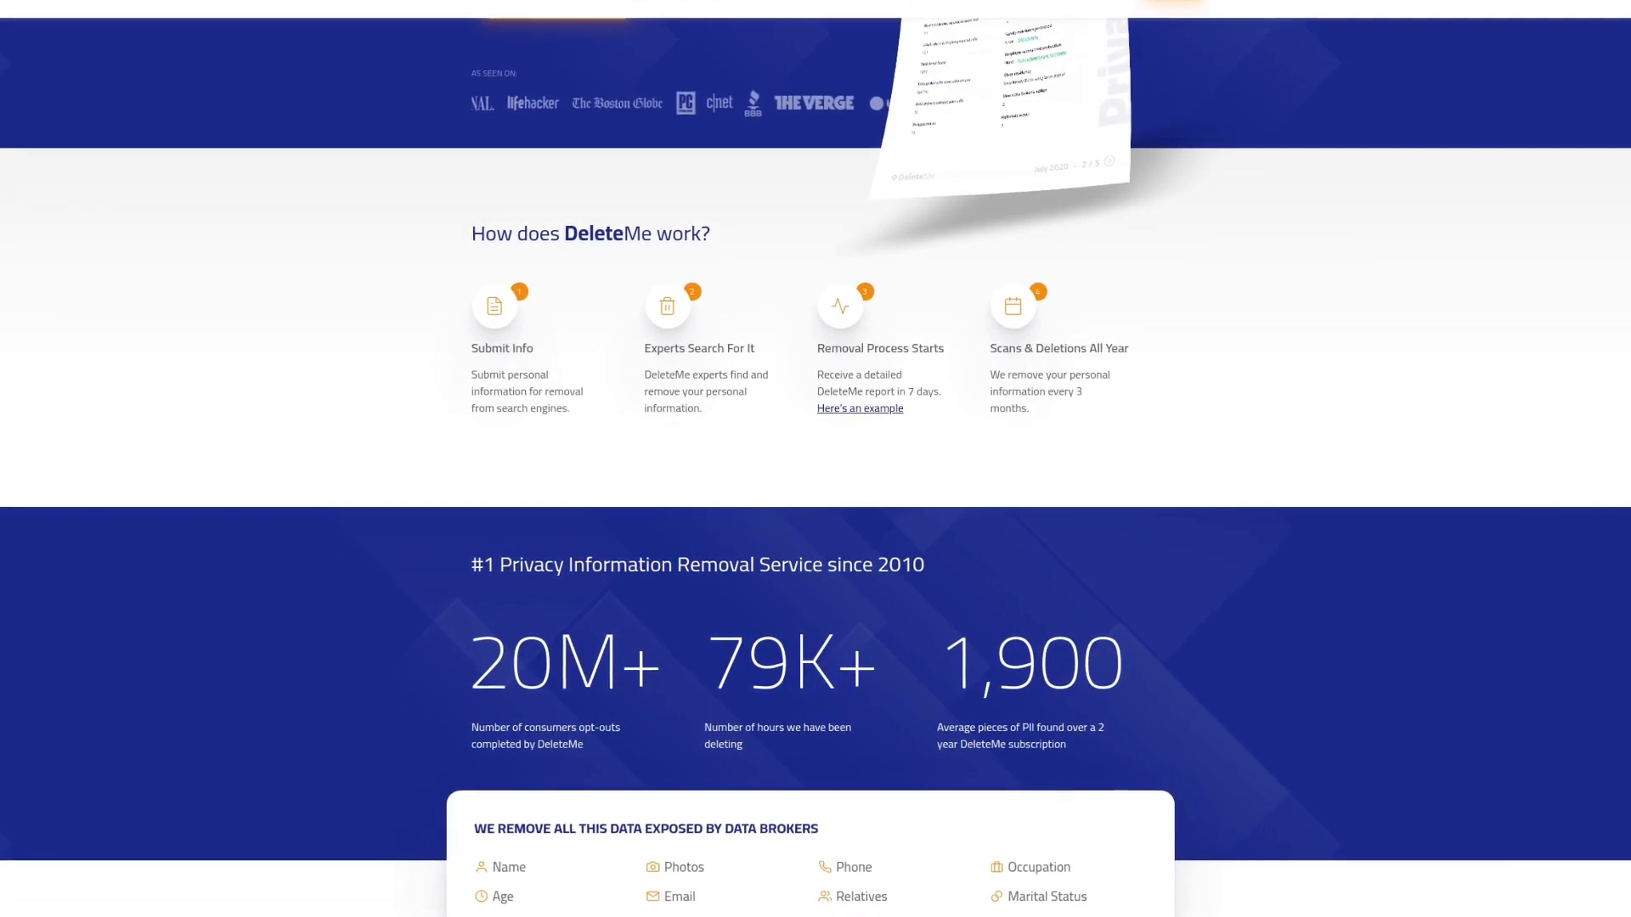
scroll(815, 499, down, 1)
scroll(816, 499, down, 1)
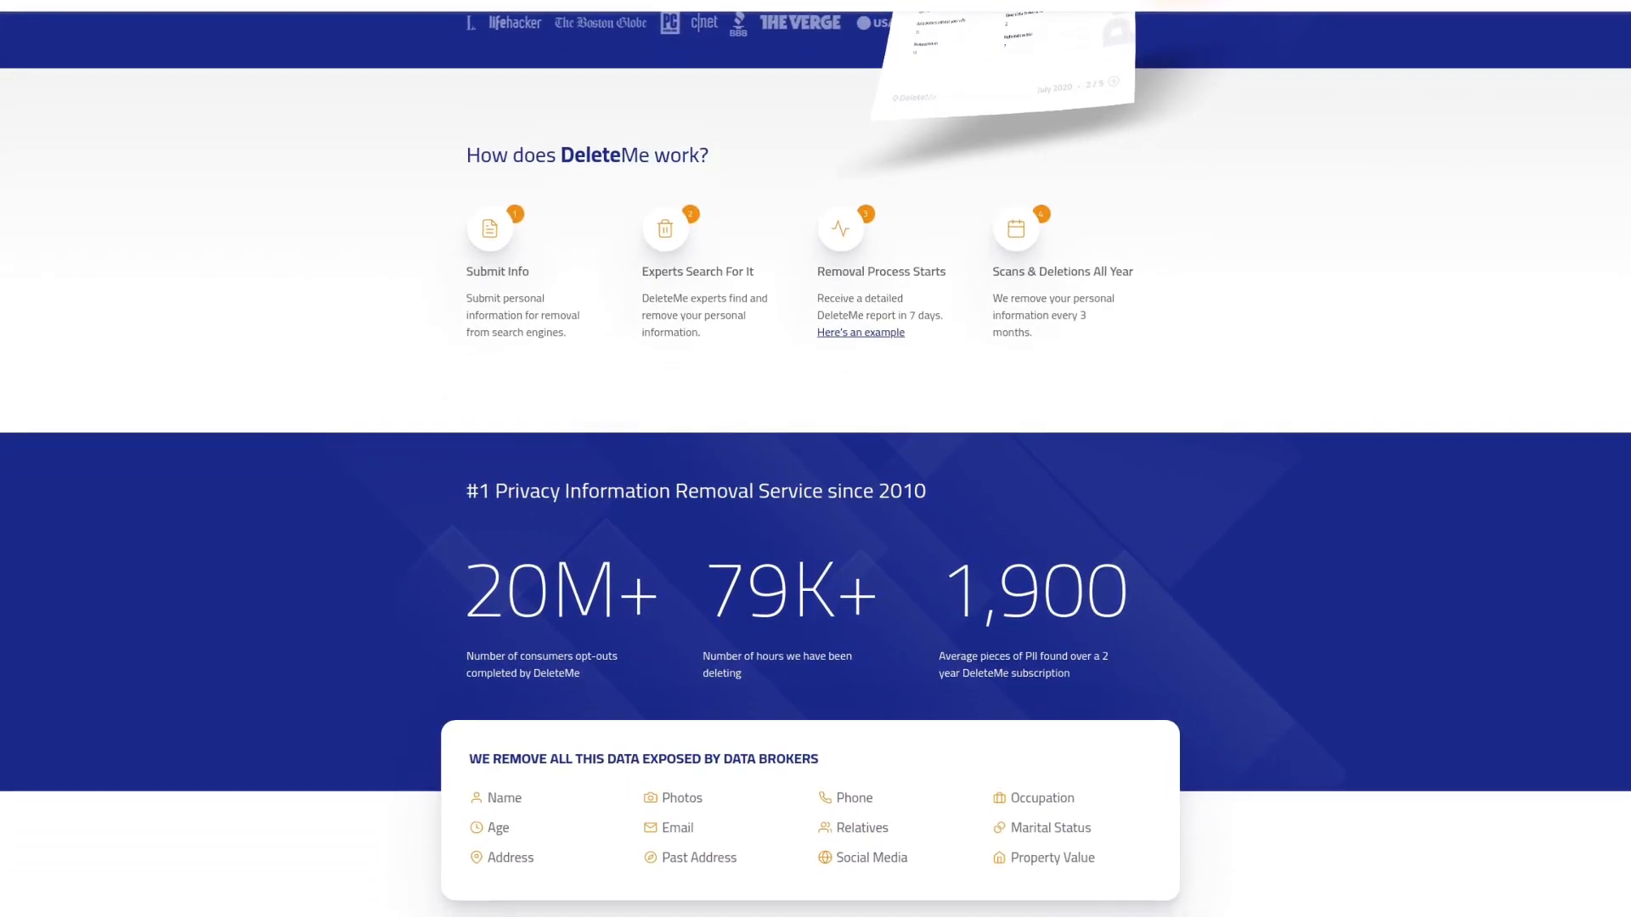
scroll(815, 500, down, 1)
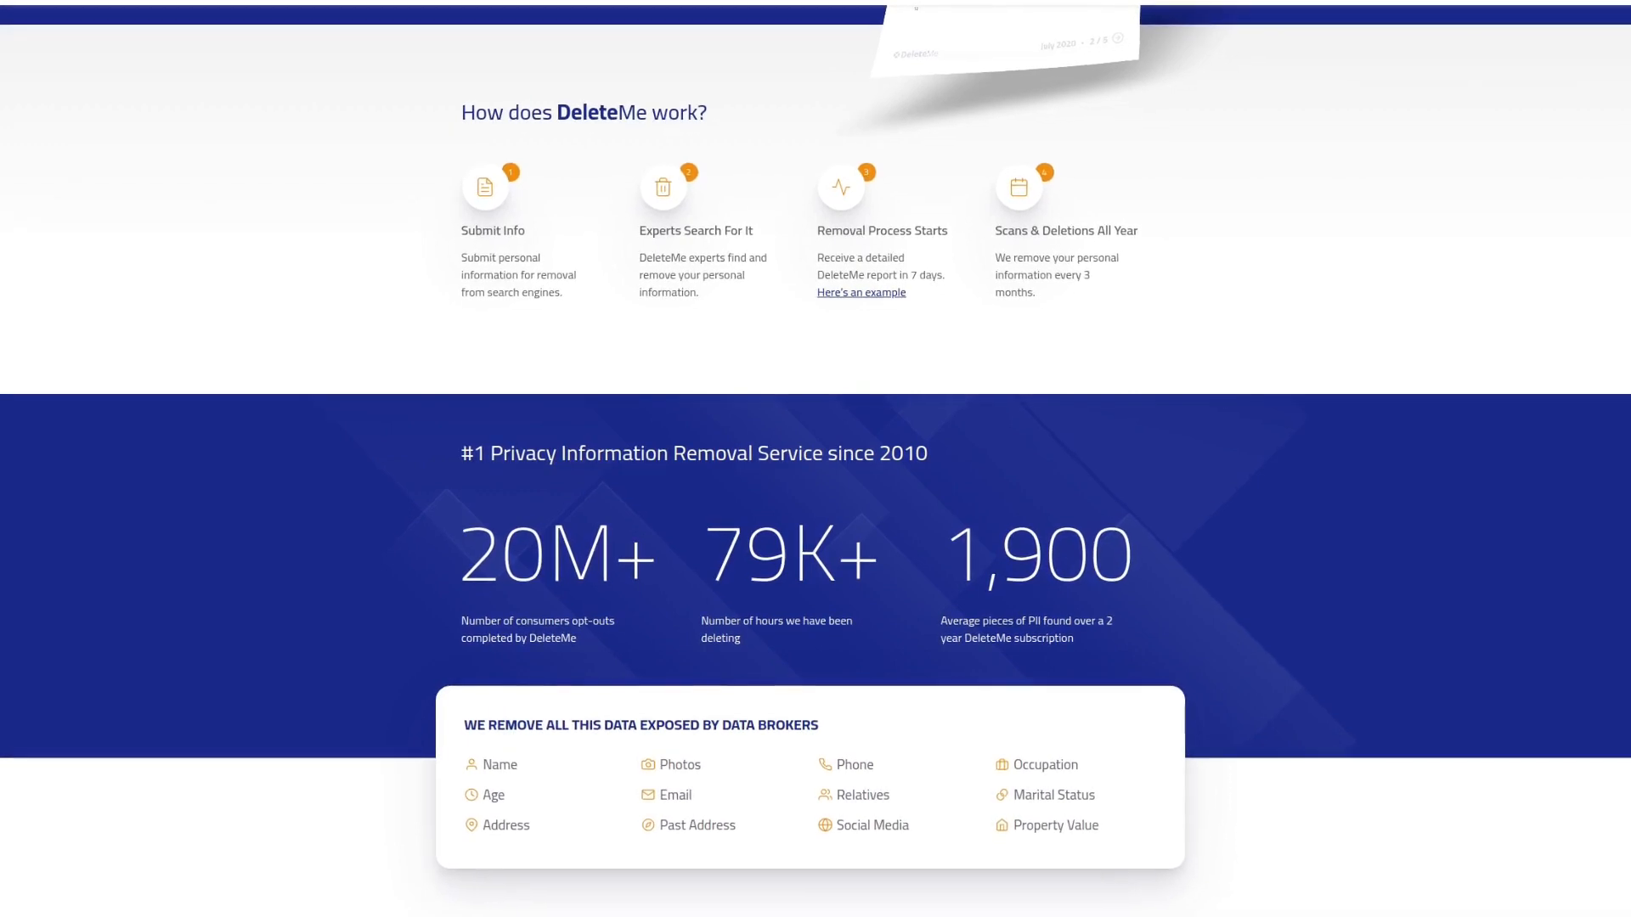
scroll(816, 500, down, 1)
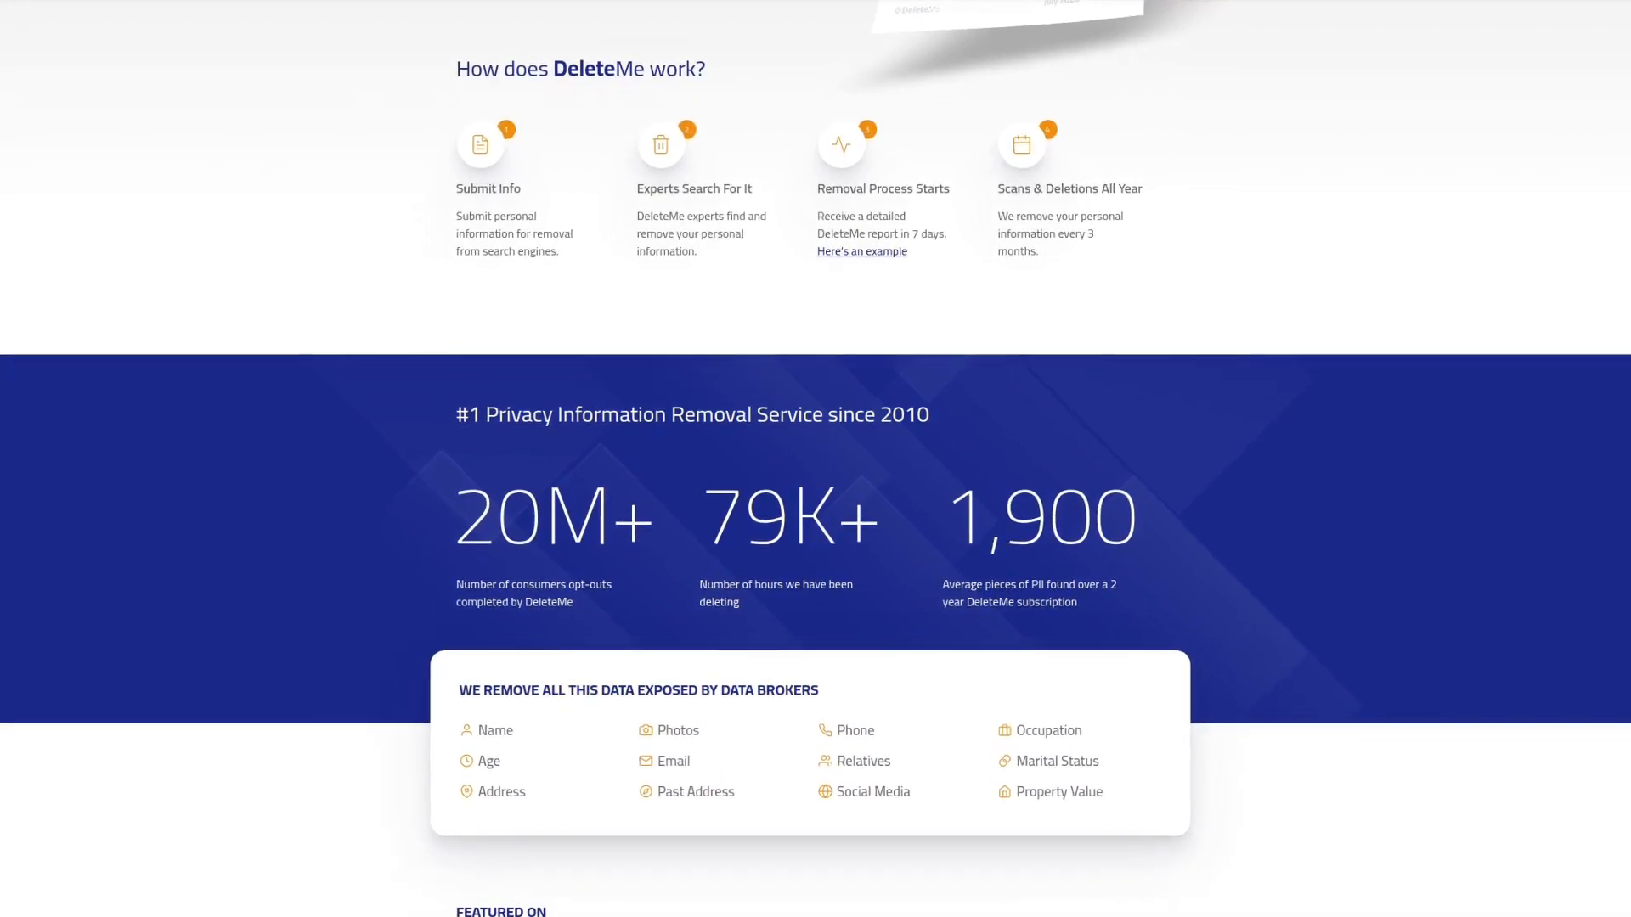